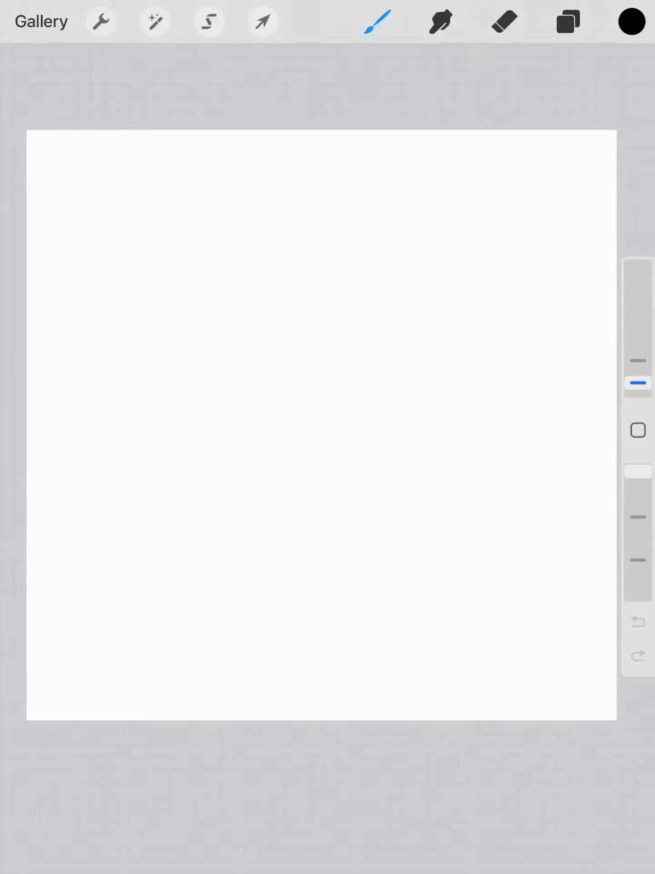
# Sketch an egg-shaped head, a middle oval and a wide base oval, stacked vertically
pyautogui.moveTo(305, 234)
pyautogui.mouseDown()
pyautogui.moveTo(260, 245)
pyautogui.moveTo(221, 299)
pyautogui.moveTo(228, 368)
pyautogui.moveTo(277, 407)
pyautogui.moveTo(320, 402)
pyautogui.mouseUp()
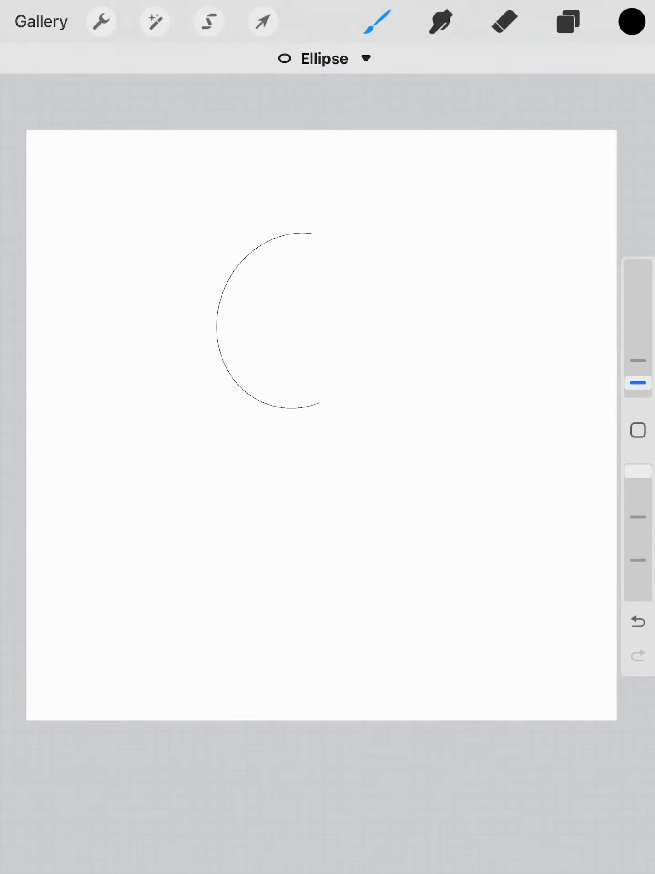
pyautogui.moveTo(313, 234)
pyautogui.mouseDown()
pyautogui.moveTo(364, 383)
pyautogui.moveTo(321, 403)
pyautogui.mouseUp()
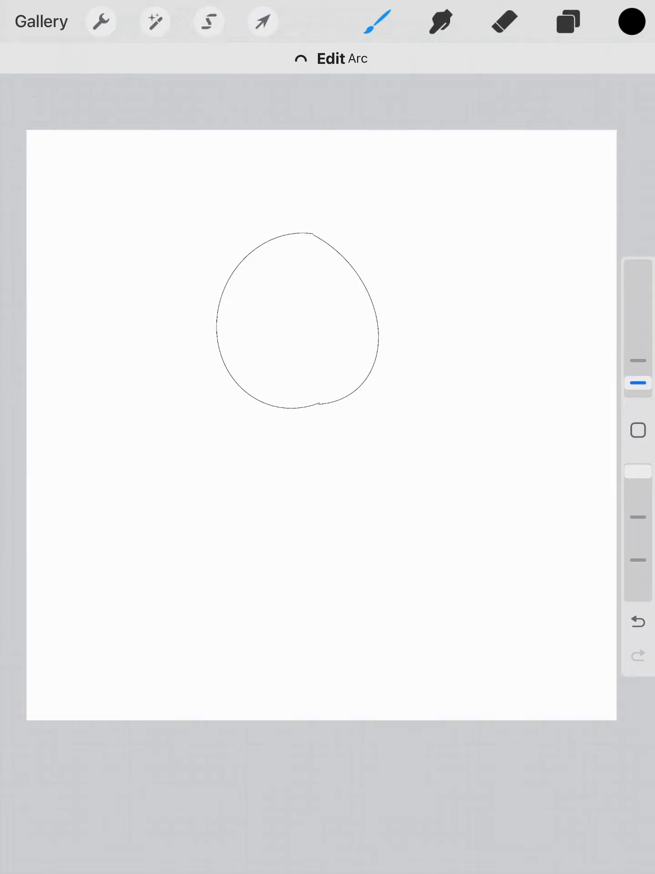
pyautogui.moveTo(283, 409)
pyautogui.mouseDown()
pyautogui.moveTo(211, 488)
pyautogui.moveTo(349, 573)
pyautogui.moveTo(445, 497)
pyautogui.moveTo(407, 412)
pyautogui.moveTo(283, 410)
pyautogui.moveTo(288, 405)
pyautogui.mouseUp()
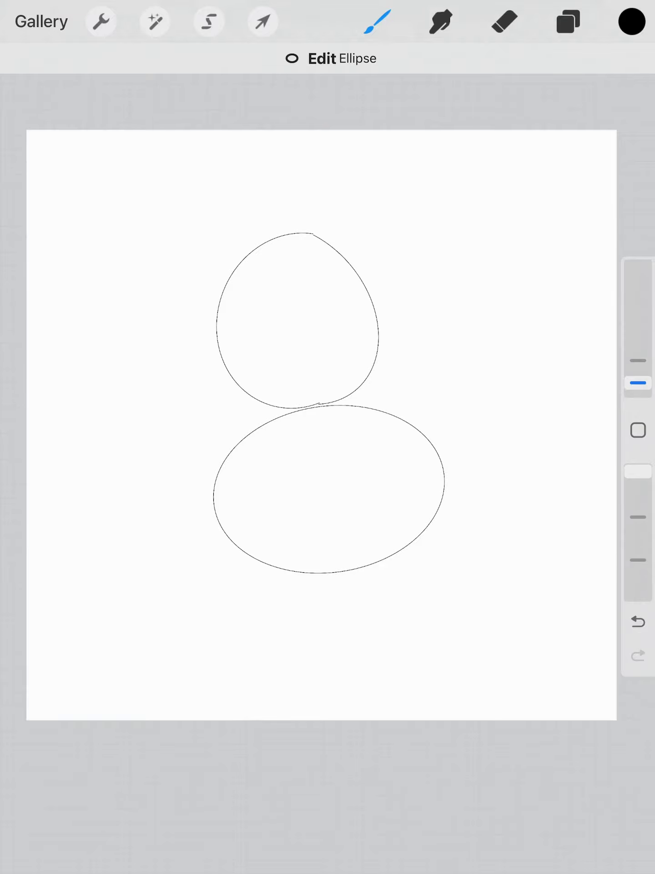
pyautogui.moveTo(287, 569)
pyautogui.mouseDown()
pyautogui.moveTo(240, 576)
pyautogui.moveTo(261, 692)
pyautogui.moveTo(482, 689)
pyautogui.moveTo(502, 553)
pyautogui.moveTo(410, 540)
pyautogui.mouseUp()
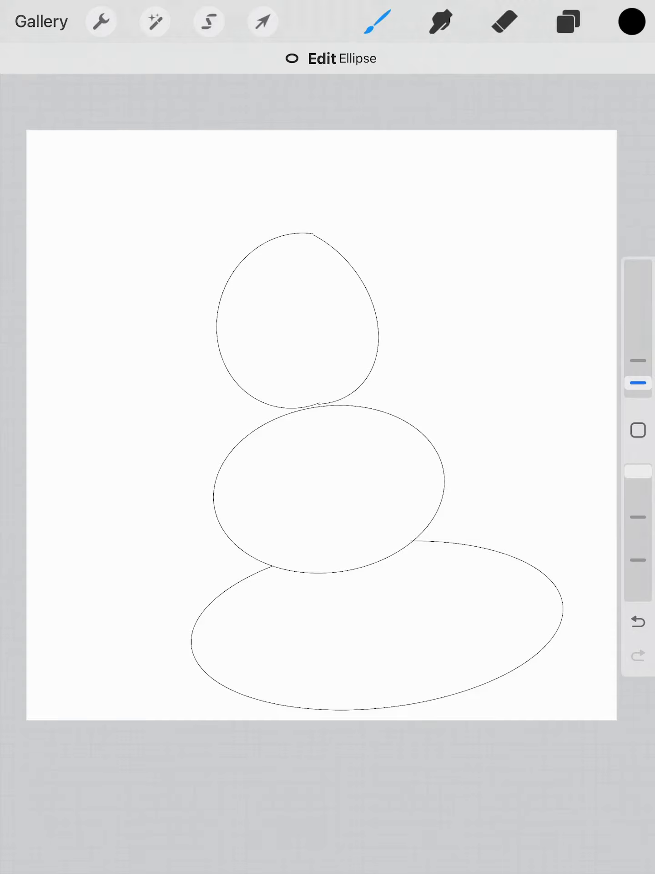
# Thicken the brush slightly and switch to a dark brownish-grey colour
pyautogui.moveTo(638, 383); pyautogui.dragTo(639, 371)
pyautogui.click(633, 21)
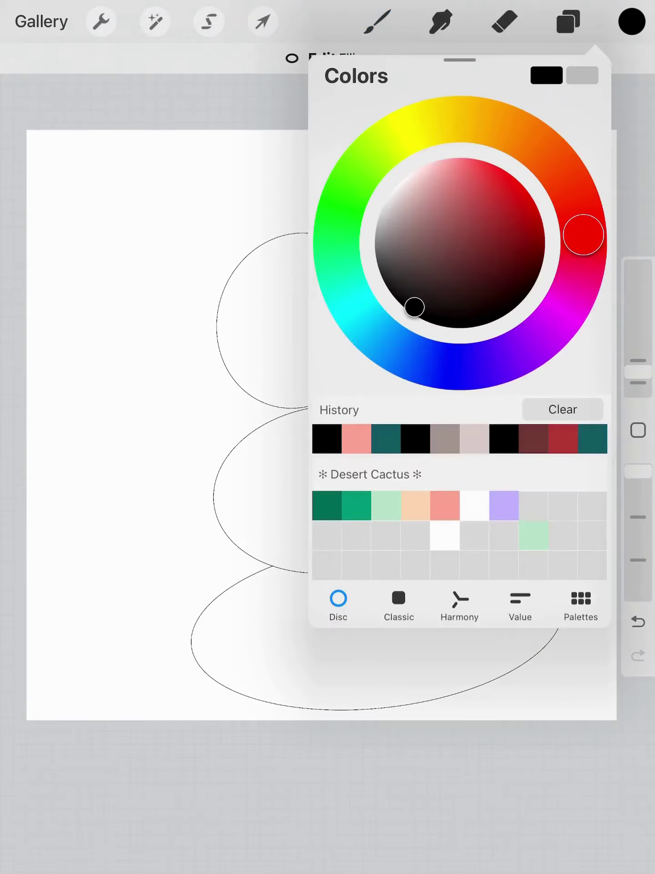
pyautogui.moveTo(415, 306)
pyautogui.mouseDown()
pyautogui.moveTo(425, 267)
pyautogui.moveTo(411, 250)
pyautogui.moveTo(407, 259)
pyautogui.mouseUp()
pyautogui.click(632, 20)
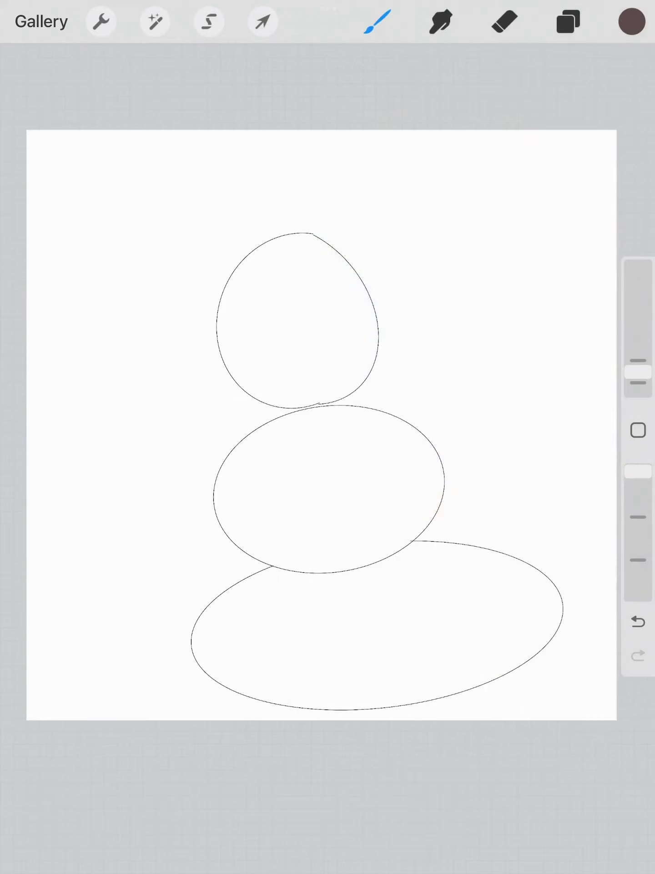
# Draw straight right and left stick arms from the middle oval with twig fingers
pyautogui.moveTo(438, 450)
pyautogui.mouseDown()
pyautogui.moveTo(503, 361)
pyautogui.moveTo(499, 321)
pyautogui.moveTo(507, 354)
pyautogui.moveTo(550, 332)
pyautogui.mouseUp()
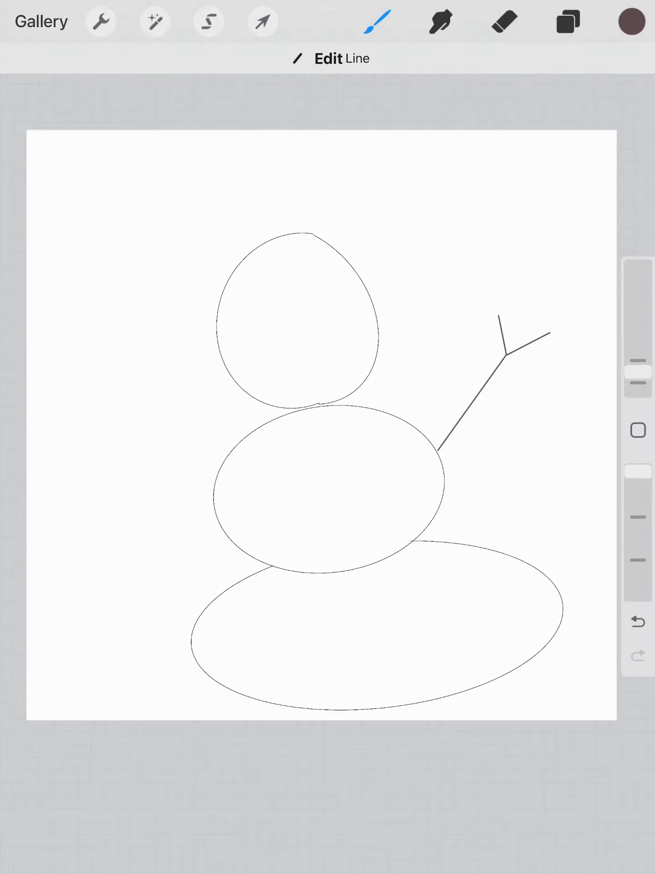
pyautogui.moveTo(507, 354)
pyautogui.mouseDown()
pyautogui.moveTo(518, 330)
pyautogui.moveTo(526, 362)
pyautogui.mouseUp()
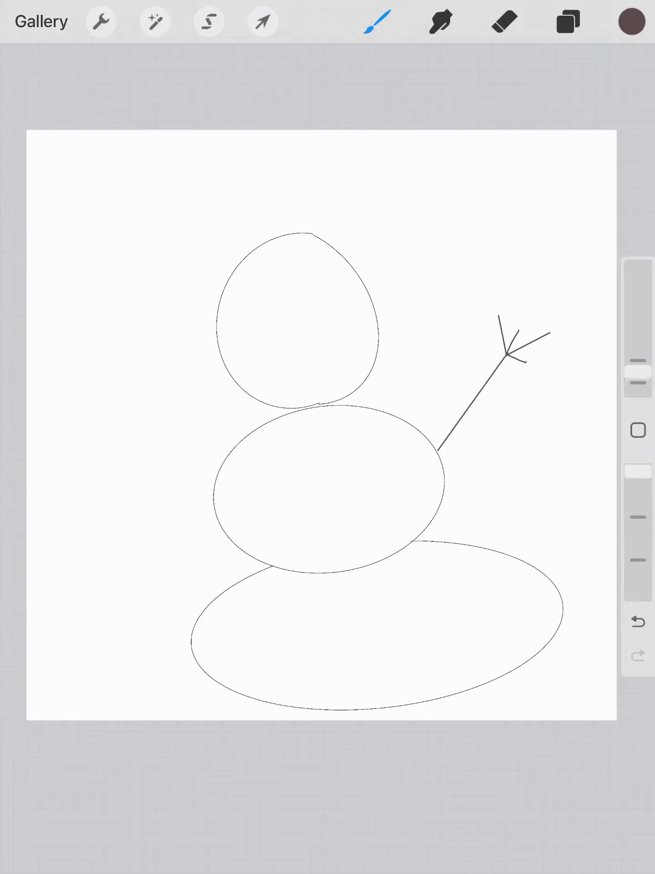
pyautogui.moveTo(62, 411); pyautogui.dragTo(217, 476)
pyautogui.moveTo(87, 385); pyautogui.dragTo(104, 428)
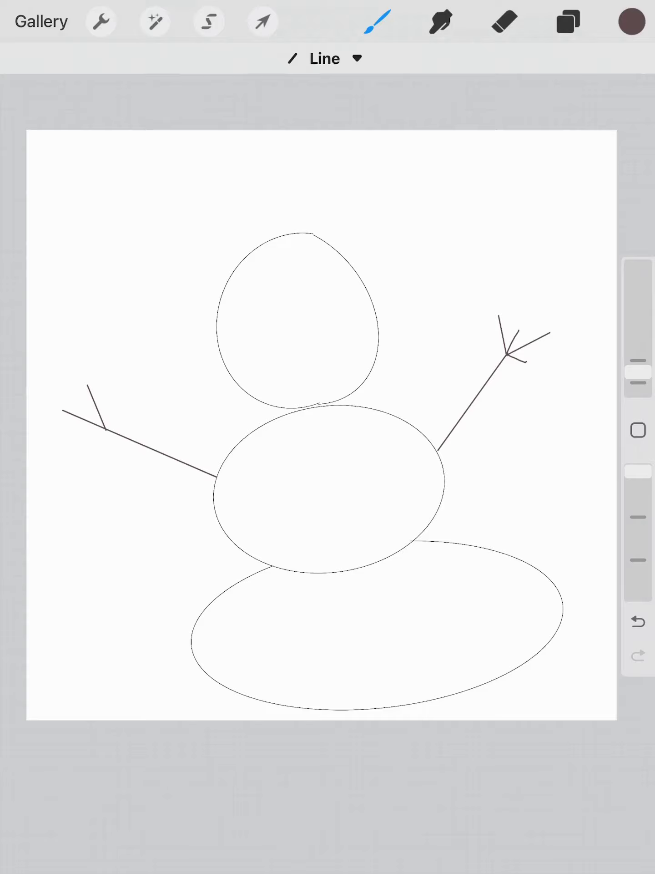
pyautogui.moveTo(78, 404)
pyautogui.mouseDown()
pyautogui.moveTo(105, 427)
pyautogui.moveTo(101, 395)
pyautogui.mouseUp()
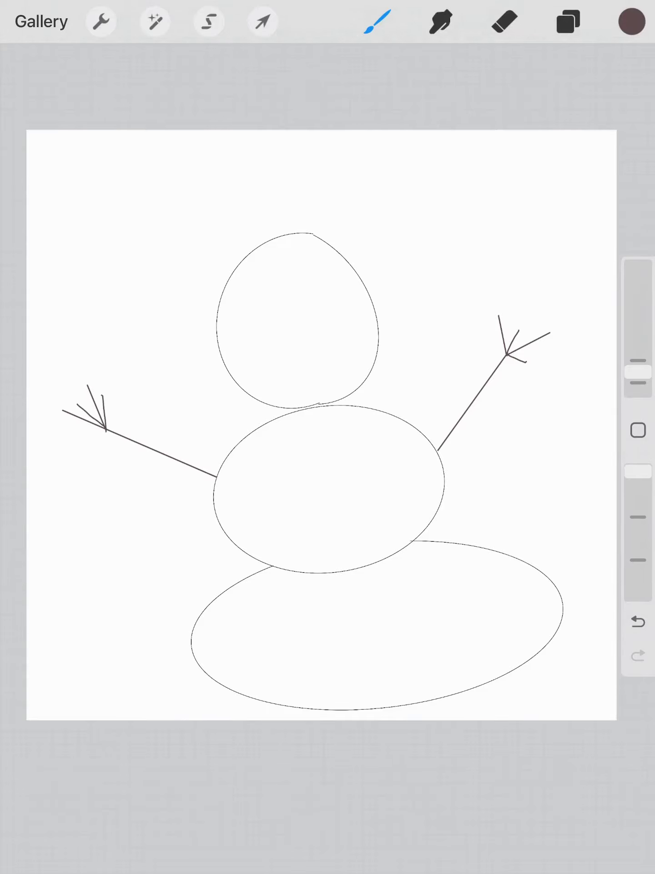
# Choose an orange shade for the carrot nose
pyautogui.click(632, 21)
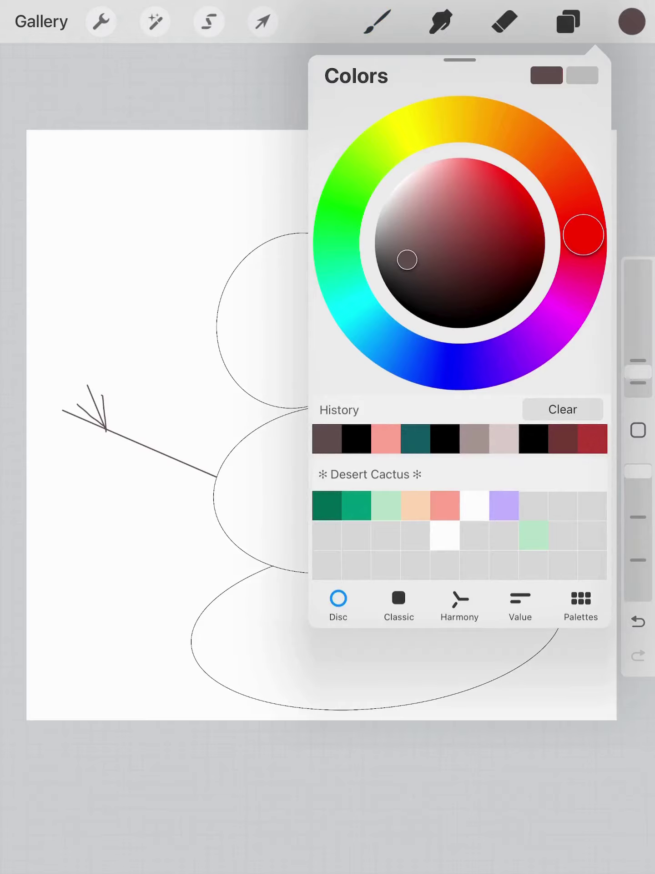
pyautogui.moveTo(584, 234); pyautogui.dragTo(516, 132)
pyautogui.click(484, 190)
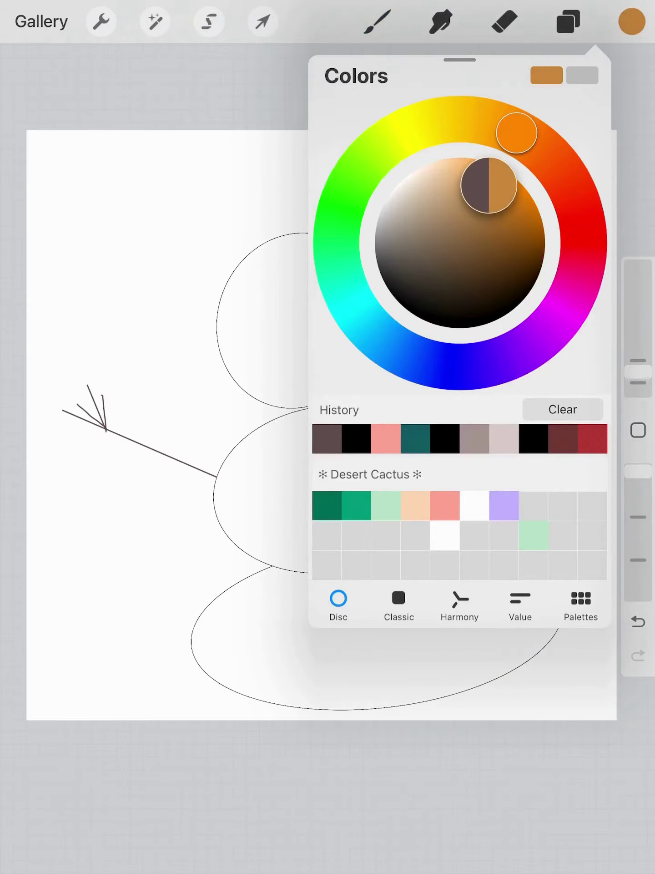
pyautogui.click(632, 21)
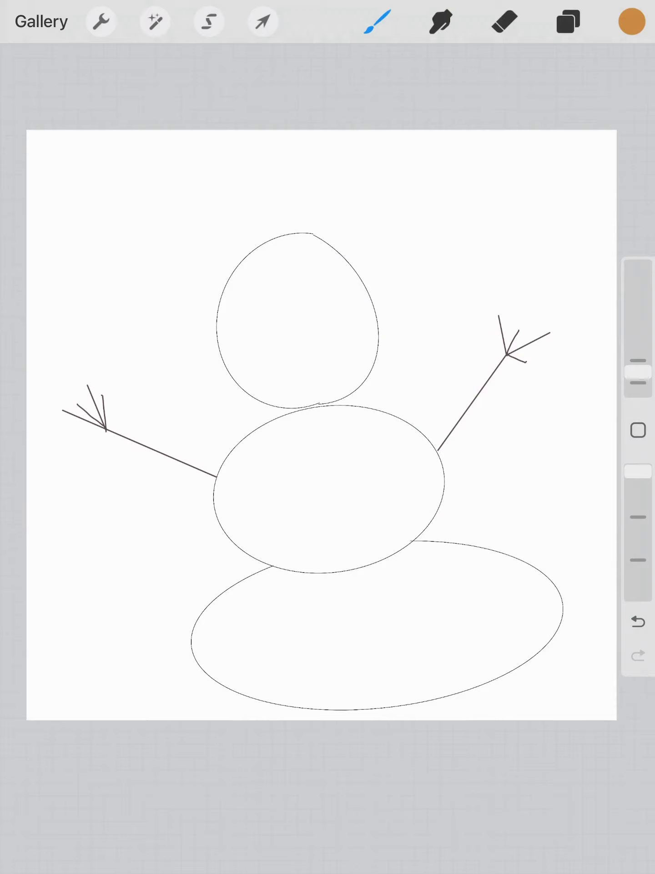
# Outline the triangular carrot nose on the head and fill its lower edge orange
pyautogui.moveTo(284, 305)
pyautogui.mouseDown()
pyautogui.moveTo(345, 321)
pyautogui.moveTo(285, 303)
pyautogui.mouseUp()
pyautogui.moveTo(285, 310)
pyautogui.mouseDown()
pyautogui.moveTo(280, 327)
pyautogui.moveTo(292, 326)
pyautogui.moveTo(302, 311)
pyautogui.moveTo(324, 318)
pyautogui.moveTo(308, 321)
pyautogui.moveTo(335, 321)
pyautogui.mouseUp()
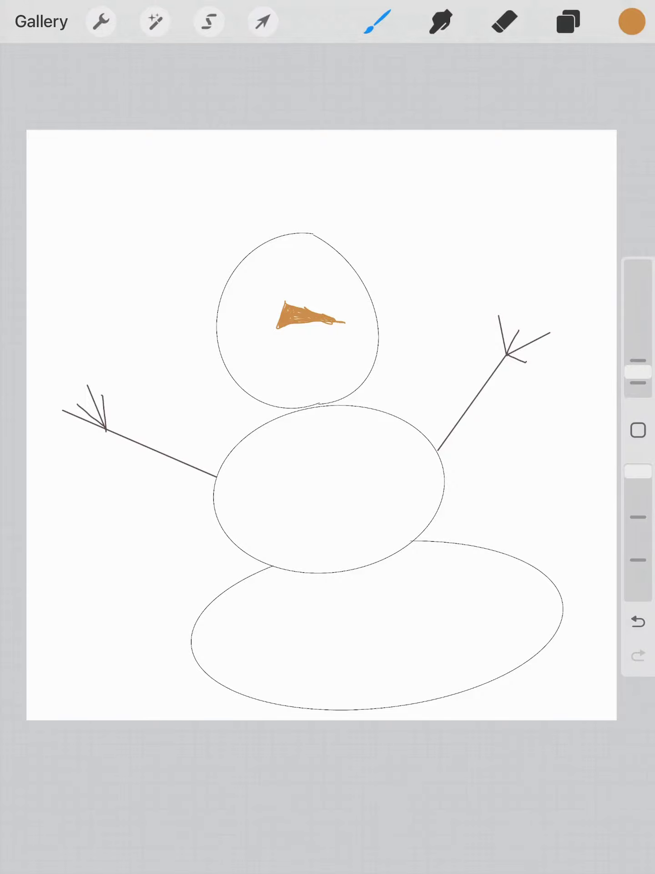
pyautogui.scroll(5, 310, 321)
pyautogui.moveTo(145, 370)
pyautogui.mouseDown()
pyautogui.moveTo(317, 439)
pyautogui.moveTo(326, 450)
pyautogui.mouseUp()
pyautogui.moveTo(246, 410)
pyautogui.mouseDown()
pyautogui.moveTo(324, 451)
pyautogui.moveTo(157, 380)
pyautogui.moveTo(252, 411)
pyautogui.mouseUp()
pyautogui.moveTo(192, 383)
pyautogui.mouseDown()
pyautogui.moveTo(160, 380)
pyautogui.moveTo(157, 366)
pyautogui.mouseUp()
# Fill the carrot's upper edge and tip, covering the remaining white streaks
pyautogui.moveTo(199, 329)
pyautogui.mouseDown()
pyautogui.moveTo(239, 343)
pyautogui.moveTo(333, 453)
pyautogui.moveTo(267, 384)
pyautogui.mouseUp()
pyautogui.moveTo(321, 437); pyautogui.dragTo(209, 324)
pyautogui.moveTo(256, 367)
pyautogui.mouseDown()
pyautogui.moveTo(210, 322)
pyautogui.moveTo(194, 331)
pyautogui.moveTo(211, 348)
pyautogui.moveTo(201, 377)
pyautogui.moveTo(183, 385)
pyautogui.mouseUp()
pyautogui.moveTo(225, 374); pyautogui.dragTo(206, 384)
pyautogui.moveTo(299, 410); pyautogui.dragTo(291, 417)
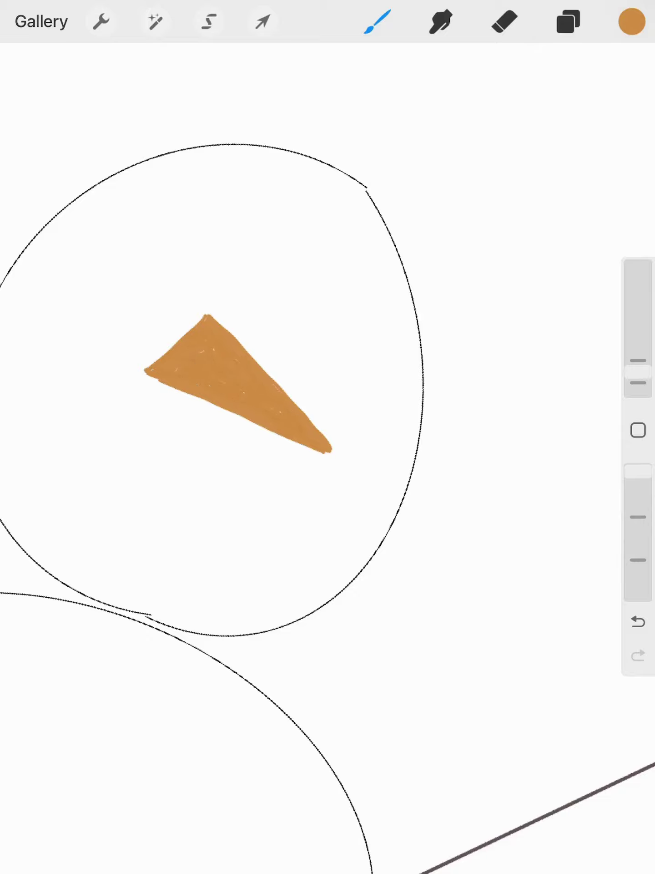
pyautogui.scroll(-5, 328, 438)
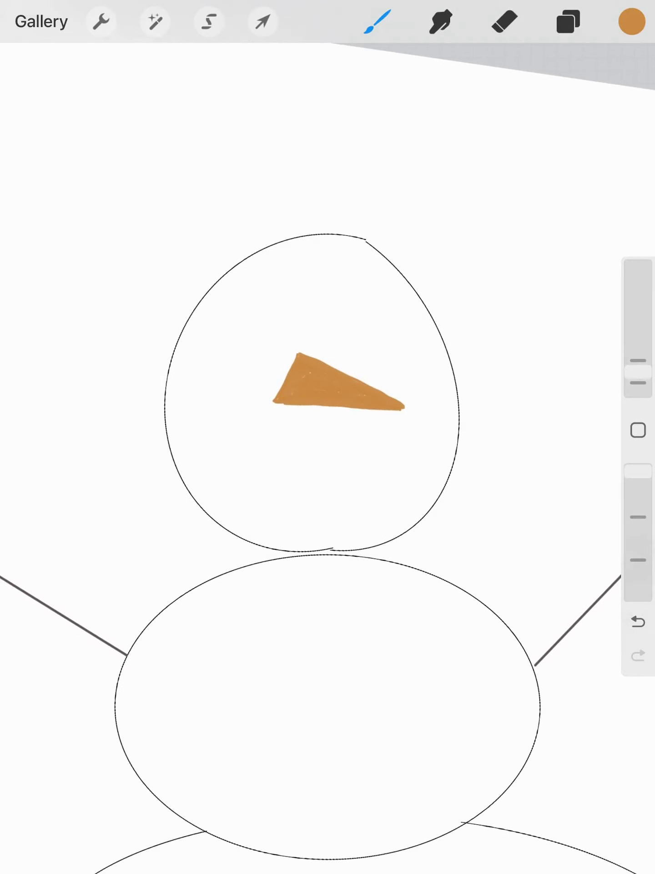
# Switch back to black and draw two oval eye outlines above the nose
pyautogui.click(631, 22)
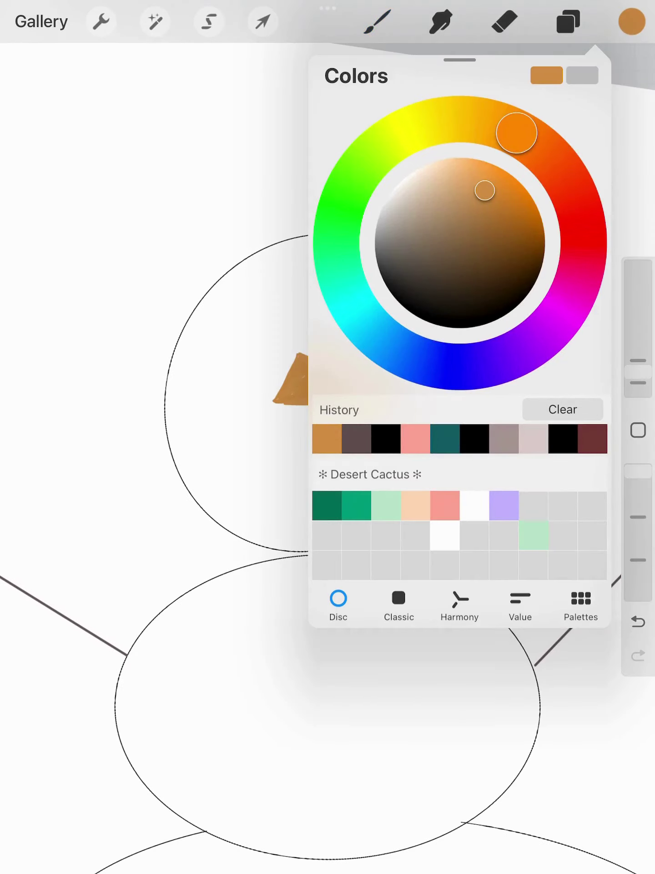
pyautogui.click(386, 438)
pyautogui.click(631, 21)
pyautogui.click(378, 22)
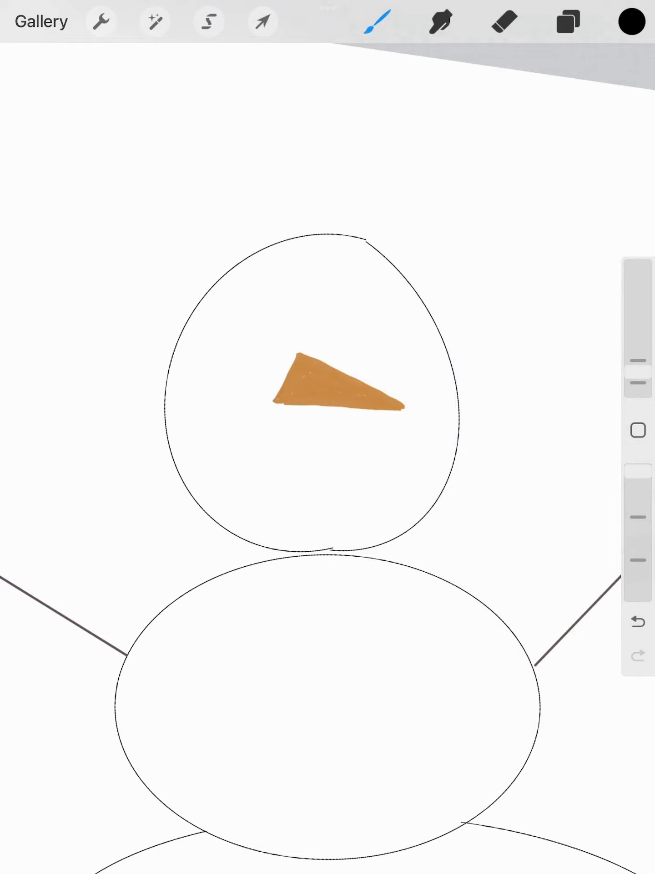
pyautogui.moveTo(272, 277)
pyautogui.mouseDown()
pyautogui.moveTo(264, 287)
pyautogui.moveTo(289, 331)
pyautogui.moveTo(273, 278)
pyautogui.mouseUp()
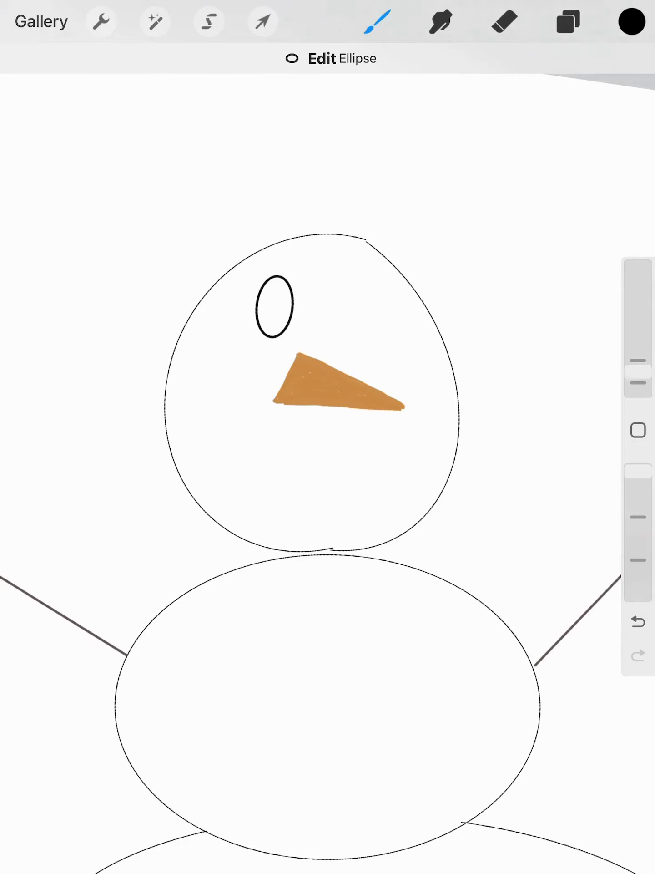
pyautogui.moveTo(351, 273)
pyautogui.mouseDown()
pyautogui.moveTo(336, 308)
pyautogui.moveTo(366, 328)
pyautogui.moveTo(351, 271)
pyautogui.mouseUp()
# Enlarge the brush and fill both eyes solid black
pyautogui.click(639, 372)
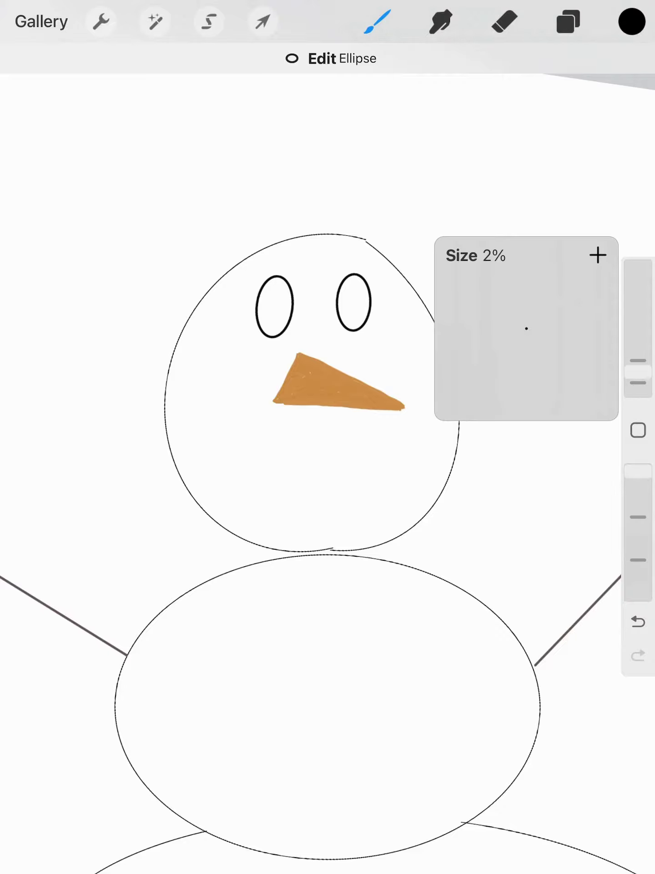
pyautogui.moveTo(638, 373); pyautogui.dragTo(638, 359)
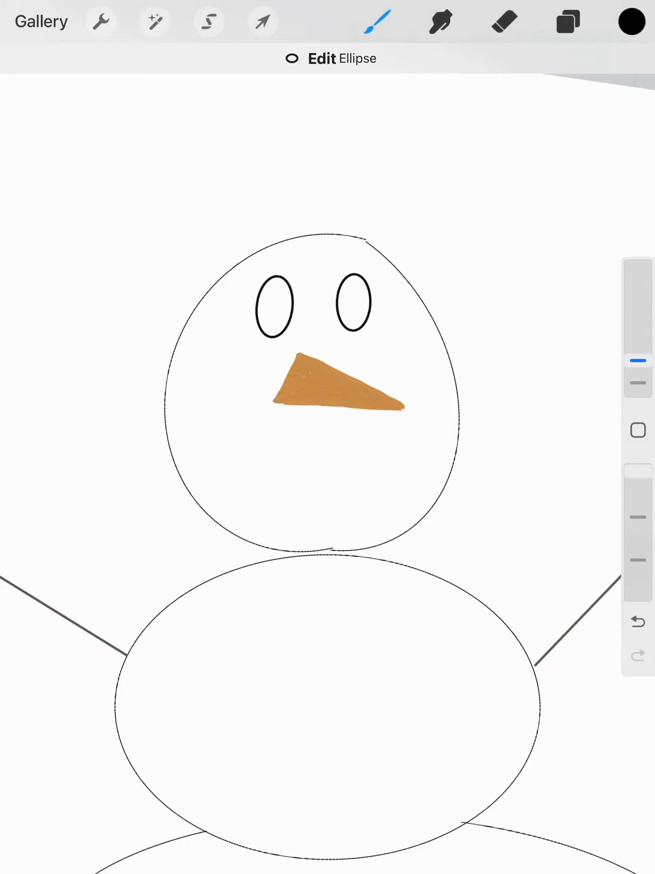
pyautogui.scroll(5, 328, 410)
pyautogui.moveTo(219, 430)
pyautogui.mouseDown()
pyautogui.moveTo(217, 478)
pyautogui.moveTo(205, 416)
pyautogui.moveTo(232, 458)
pyautogui.moveTo(191, 389)
pyautogui.moveTo(191, 488)
pyautogui.moveTo(211, 508)
pyautogui.mouseUp()
pyautogui.moveTo(184, 465)
pyautogui.mouseDown()
pyautogui.moveTo(215, 502)
pyautogui.moveTo(235, 464)
pyautogui.moveTo(242, 424)
pyautogui.moveTo(236, 406)
pyautogui.moveTo(251, 478)
pyautogui.moveTo(229, 382)
pyautogui.moveTo(229, 403)
pyautogui.moveTo(236, 396)
pyautogui.moveTo(229, 379)
pyautogui.mouseUp()
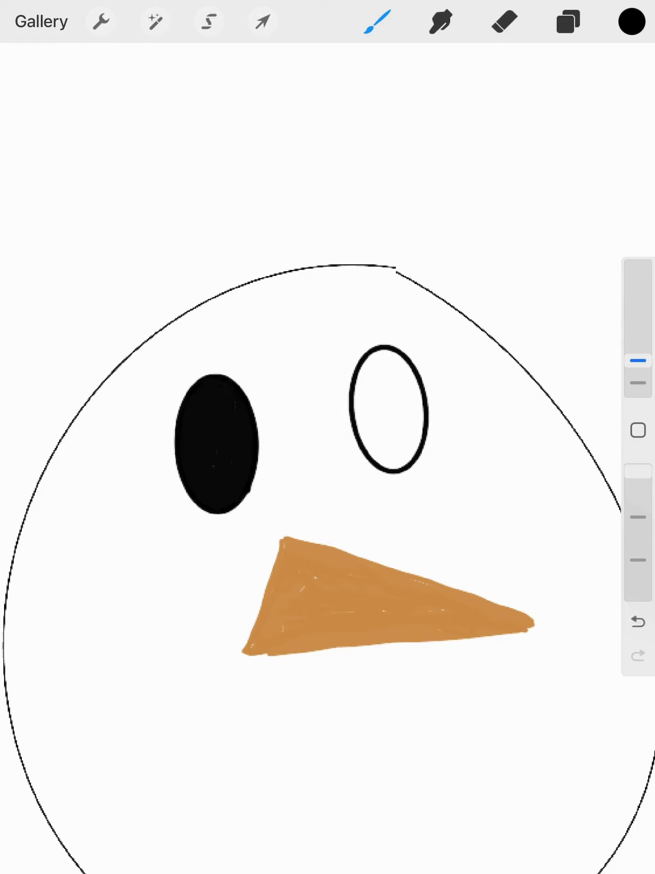
pyautogui.moveTo(383, 359)
pyautogui.mouseDown()
pyautogui.moveTo(362, 454)
pyautogui.moveTo(390, 465)
pyautogui.moveTo(421, 420)
pyautogui.moveTo(416, 379)
pyautogui.moveTo(388, 351)
pyautogui.moveTo(418, 376)
pyautogui.moveTo(386, 446)
pyautogui.moveTo(399, 461)
pyautogui.mouseUp()
pyautogui.moveTo(403, 375)
pyautogui.mouseDown()
pyautogui.moveTo(408, 454)
pyautogui.moveTo(410, 417)
pyautogui.mouseUp()
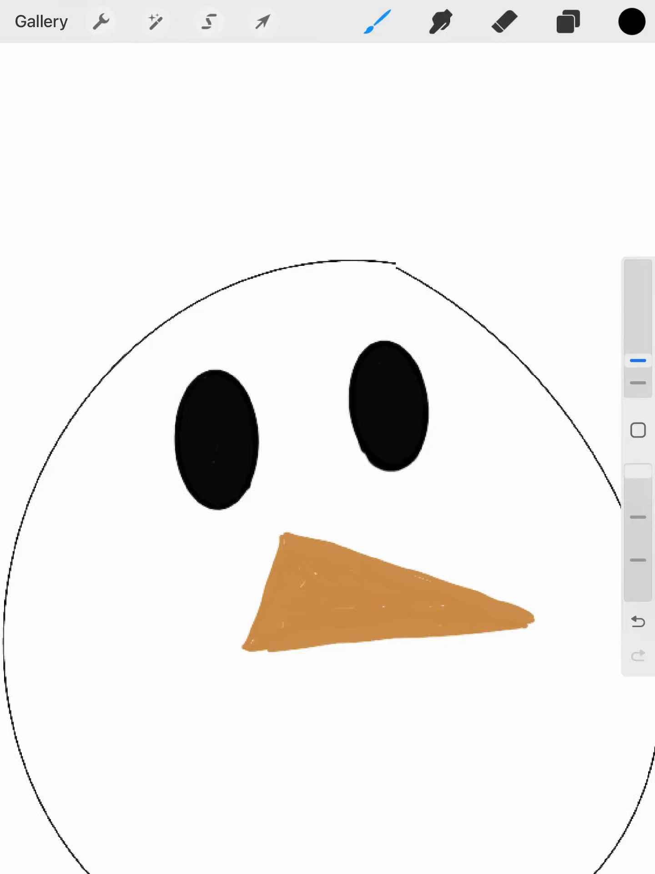
pyautogui.scroll(-5, 328, 437)
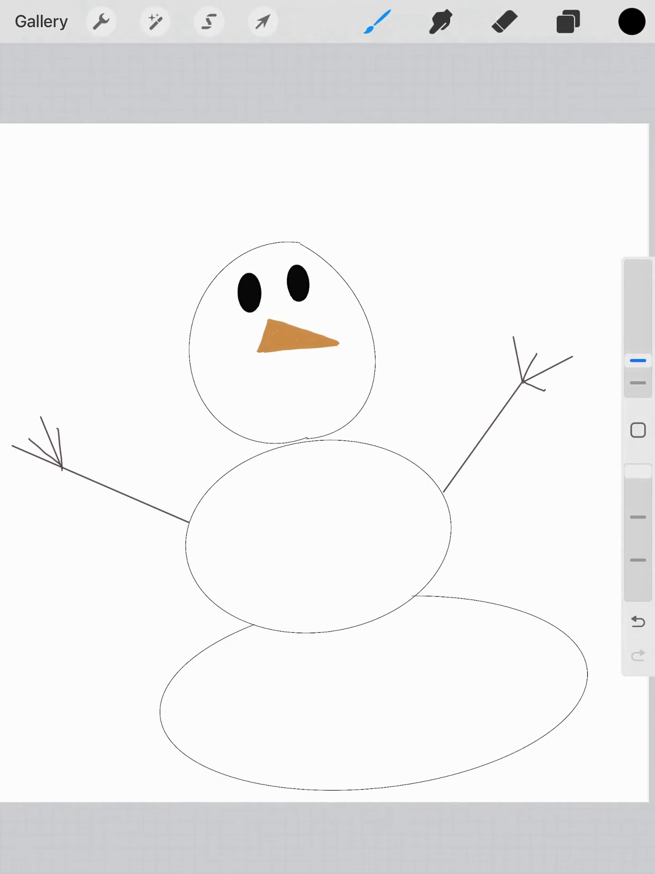
# Draw four small button circles down the middle and bottom body
pyautogui.moveTo(307, 471)
pyautogui.mouseDown()
pyautogui.moveTo(308, 493)
pyautogui.moveTo(307, 473)
pyautogui.mouseUp()
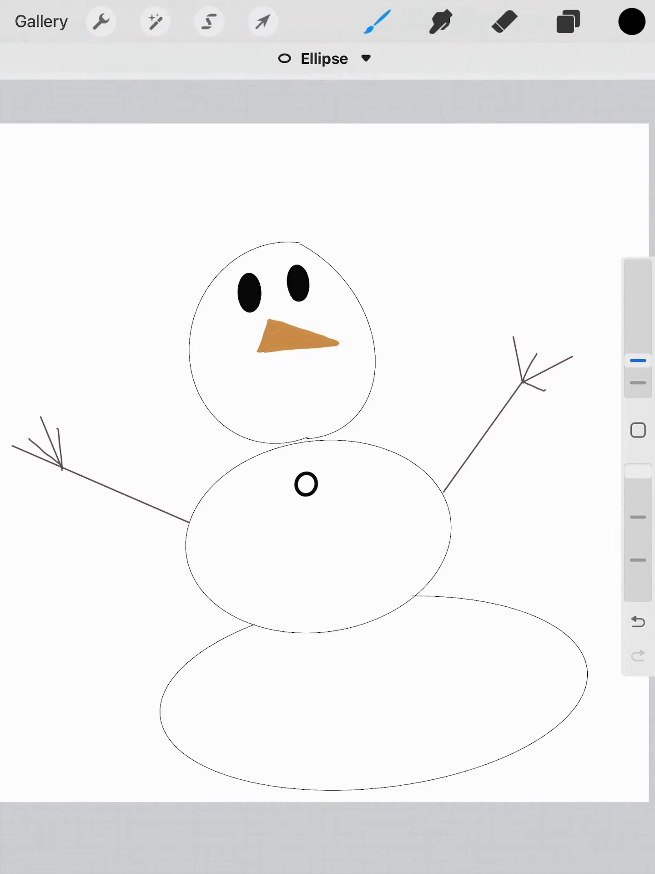
pyautogui.moveTo(320, 528)
pyautogui.mouseDown()
pyautogui.moveTo(307, 533)
pyautogui.moveTo(325, 539)
pyautogui.moveTo(320, 528)
pyautogui.mouseUp()
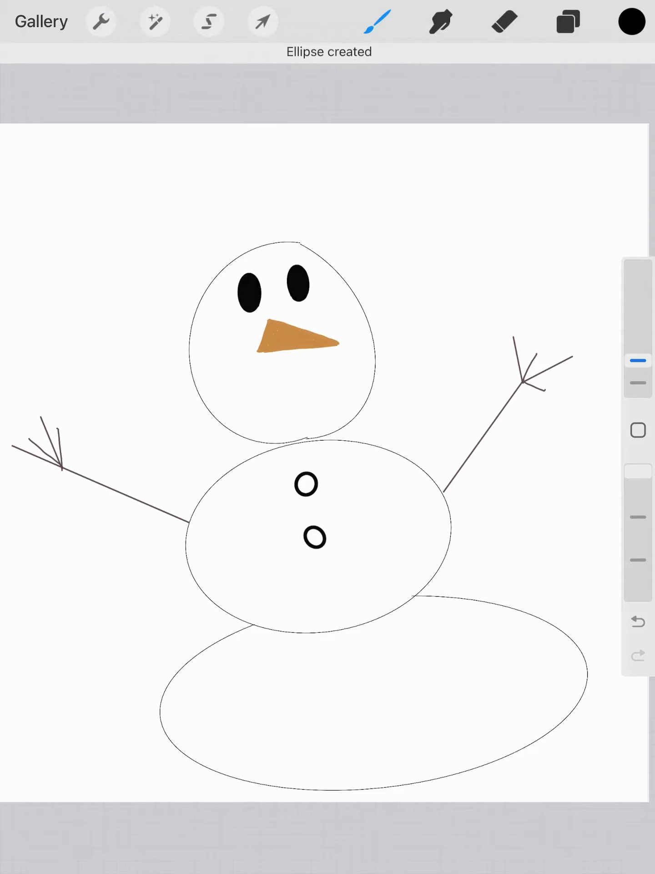
pyautogui.moveTo(330, 582)
pyautogui.mouseDown()
pyautogui.moveTo(321, 596)
pyautogui.moveTo(342, 584)
pyautogui.moveTo(331, 583)
pyautogui.mouseUp()
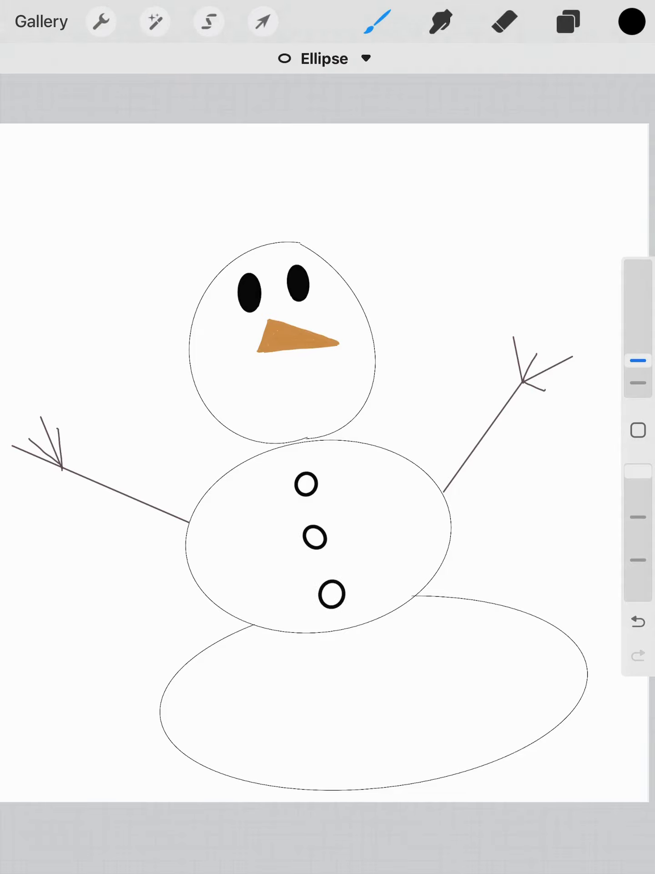
pyautogui.moveTo(350, 657)
pyautogui.mouseDown()
pyautogui.moveTo(359, 675)
pyautogui.moveTo(349, 656)
pyautogui.mouseUp()
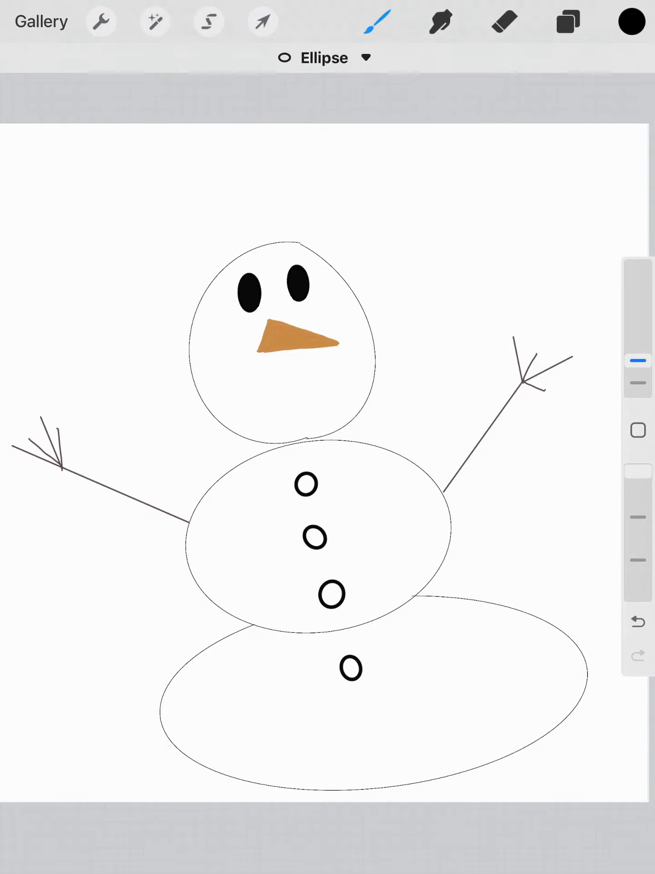
pyautogui.scroll(3, 328, 478)
pyautogui.scroll(3, 328, 451)
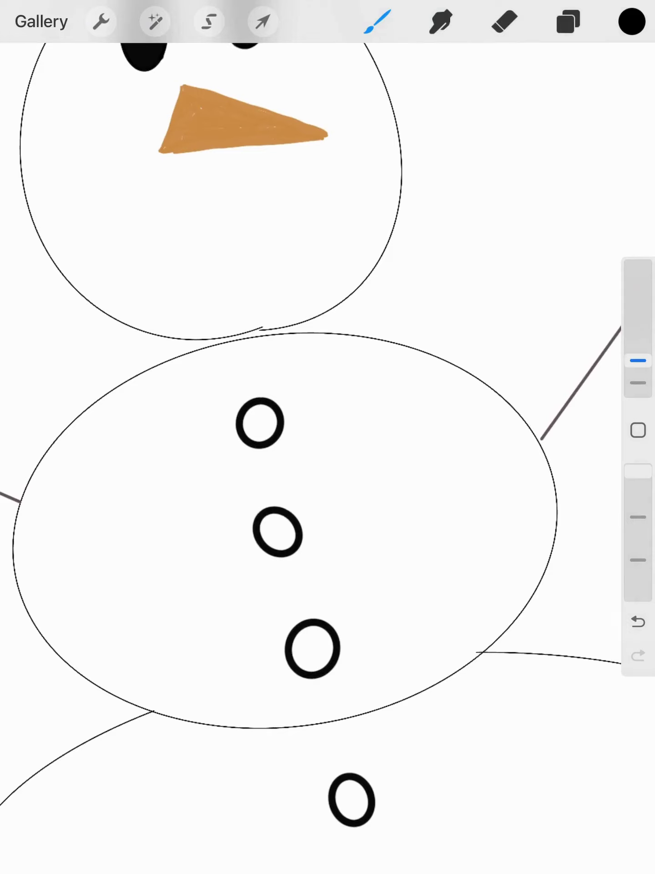
# Fill all four buttons solid black, smoothing the second button's lumpy edge
pyautogui.moveTo(246, 427)
pyautogui.mouseDown()
pyautogui.moveTo(256, 406)
pyautogui.moveTo(263, 436)
pyautogui.moveTo(273, 416)
pyautogui.moveTo(268, 406)
pyautogui.moveTo(275, 439)
pyautogui.mouseUp()
pyautogui.moveTo(263, 516)
pyautogui.mouseDown()
pyautogui.moveTo(278, 548)
pyautogui.moveTo(295, 546)
pyautogui.moveTo(283, 550)
pyautogui.moveTo(288, 508)
pyautogui.mouseUp()
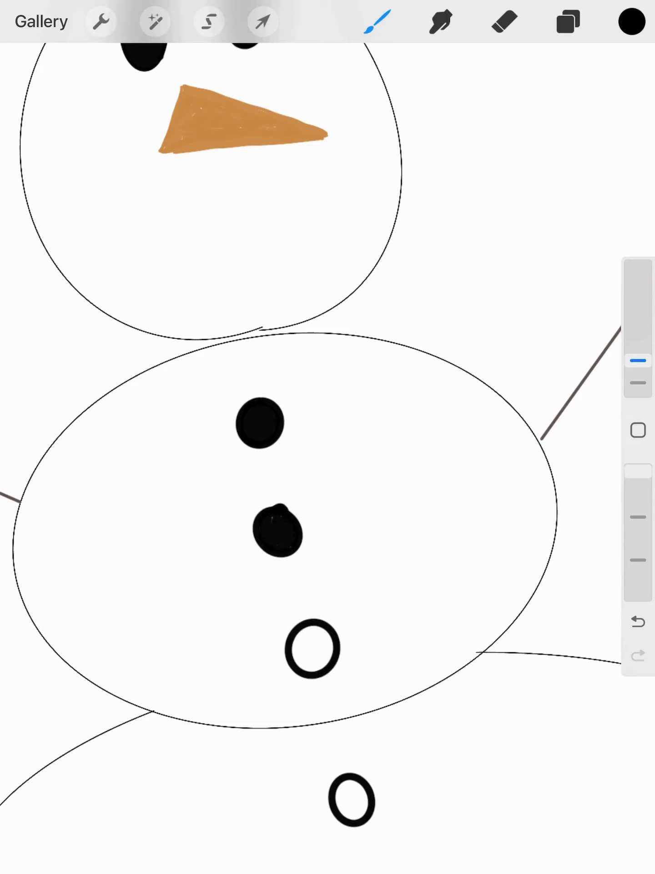
pyautogui.moveTo(290, 506)
pyautogui.mouseDown()
pyautogui.moveTo(302, 546)
pyautogui.moveTo(306, 536)
pyautogui.mouseUp()
pyautogui.moveTo(265, 505); pyautogui.dragTo(273, 522)
pyautogui.moveTo(298, 648)
pyautogui.mouseDown()
pyautogui.moveTo(331, 652)
pyautogui.moveTo(317, 631)
pyautogui.moveTo(328, 642)
pyautogui.moveTo(297, 651)
pyautogui.mouseUp()
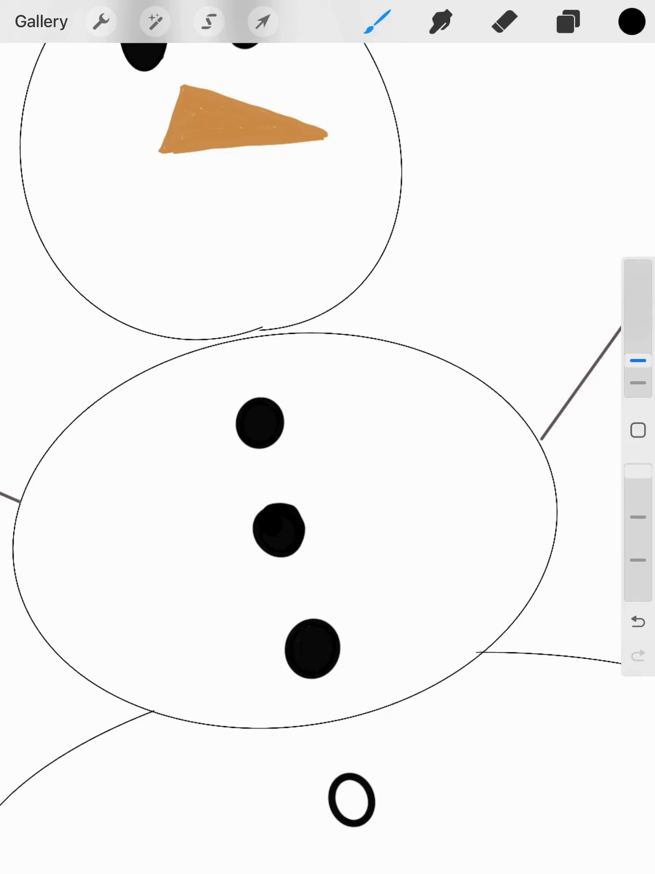
pyautogui.moveTo(339, 792)
pyautogui.mouseDown()
pyautogui.moveTo(345, 816)
pyautogui.moveTo(366, 813)
pyautogui.moveTo(365, 802)
pyautogui.moveTo(343, 815)
pyautogui.mouseUp()
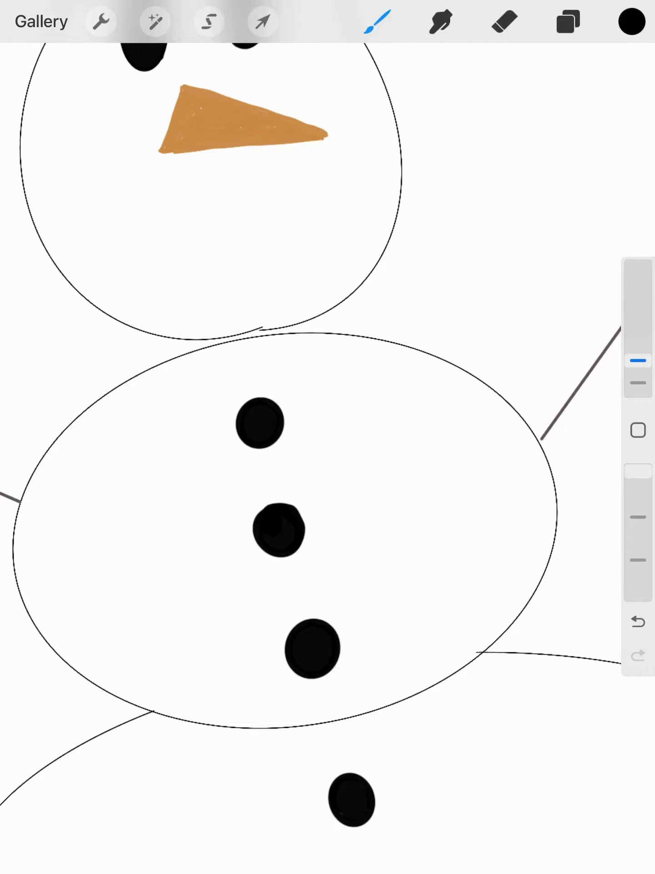
pyautogui.scroll(-3, 328, 436)
# Switch to red and brush a curved smile beneath the carrot nose
pyautogui.click(633, 21)
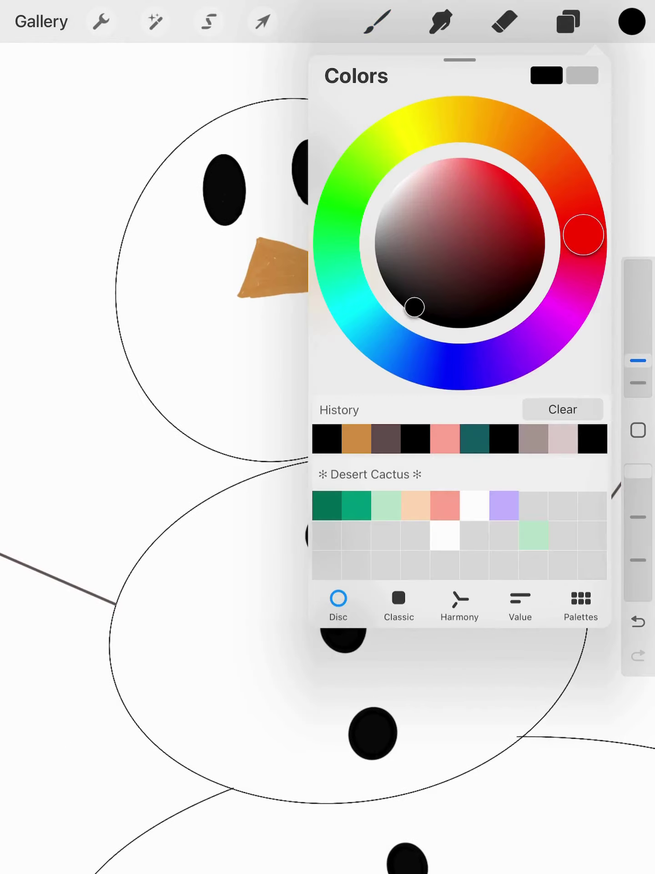
pyautogui.click(503, 195)
pyautogui.click(632, 22)
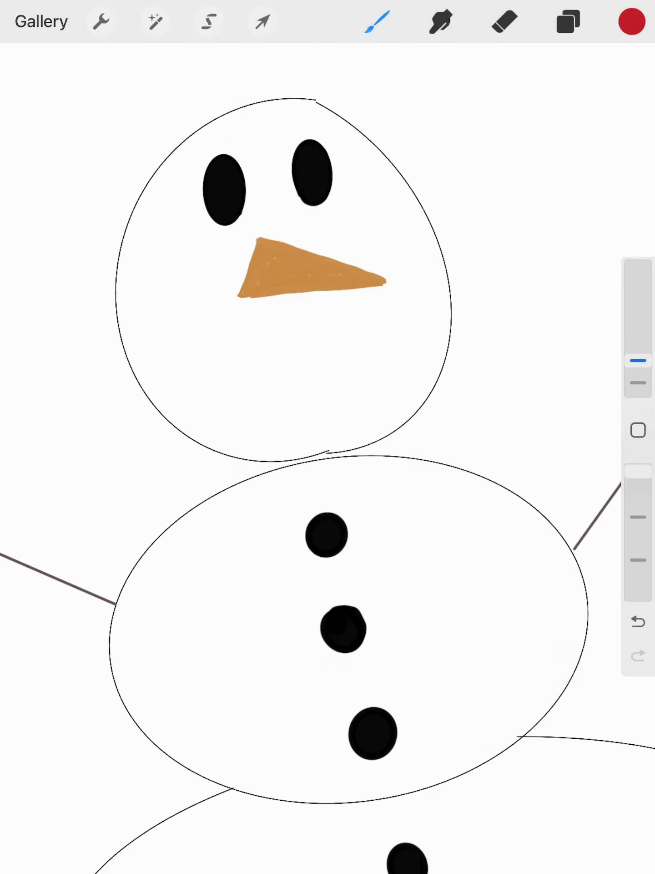
pyautogui.moveTo(248, 366)
pyautogui.mouseDown()
pyautogui.moveTo(260, 390)
pyautogui.moveTo(335, 375)
pyautogui.moveTo(333, 335)
pyautogui.mouseUp()
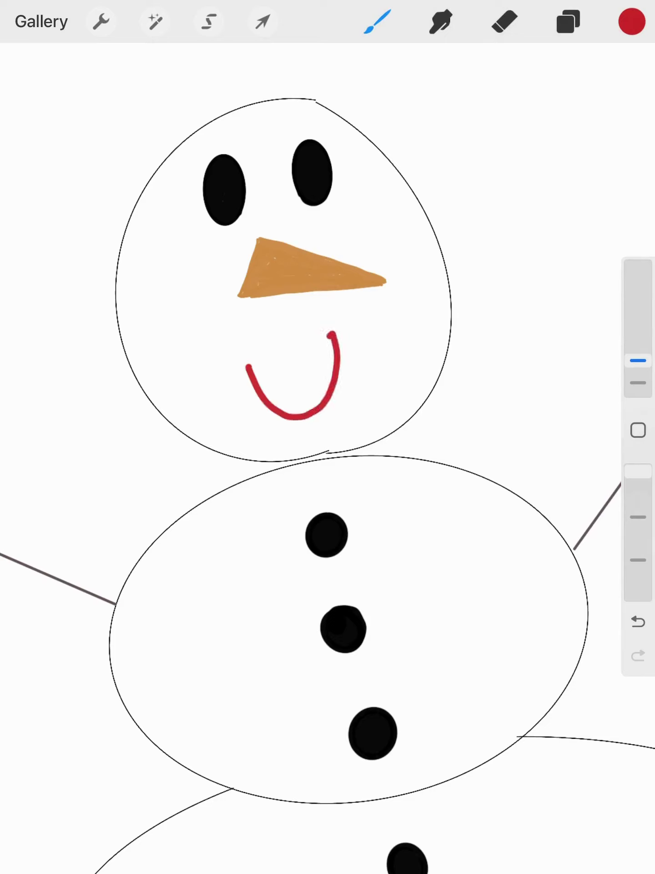
pyautogui.click(633, 21)
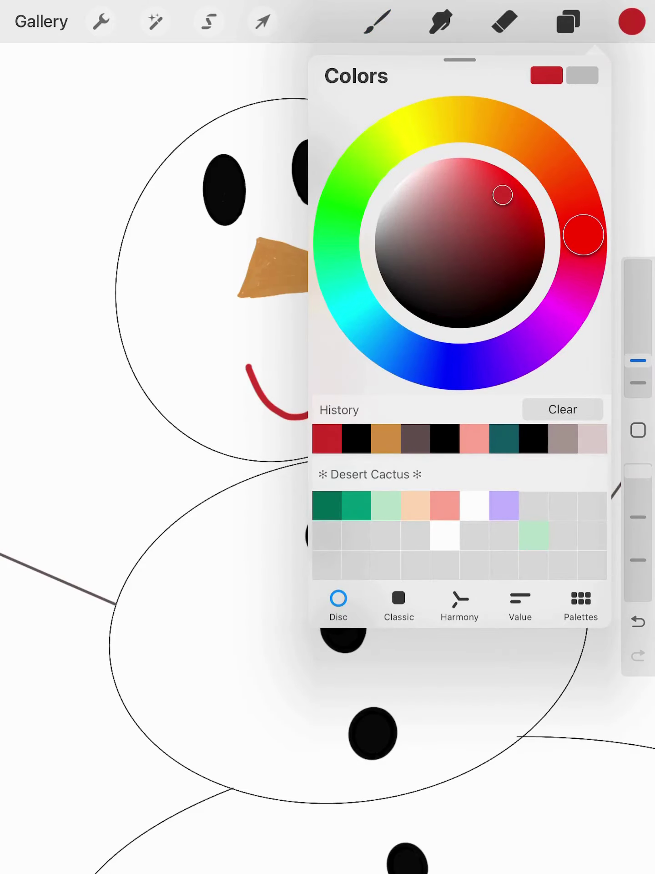
# Choose a dull green and outline the scarf band across the neck
pyautogui.click(346, 194)
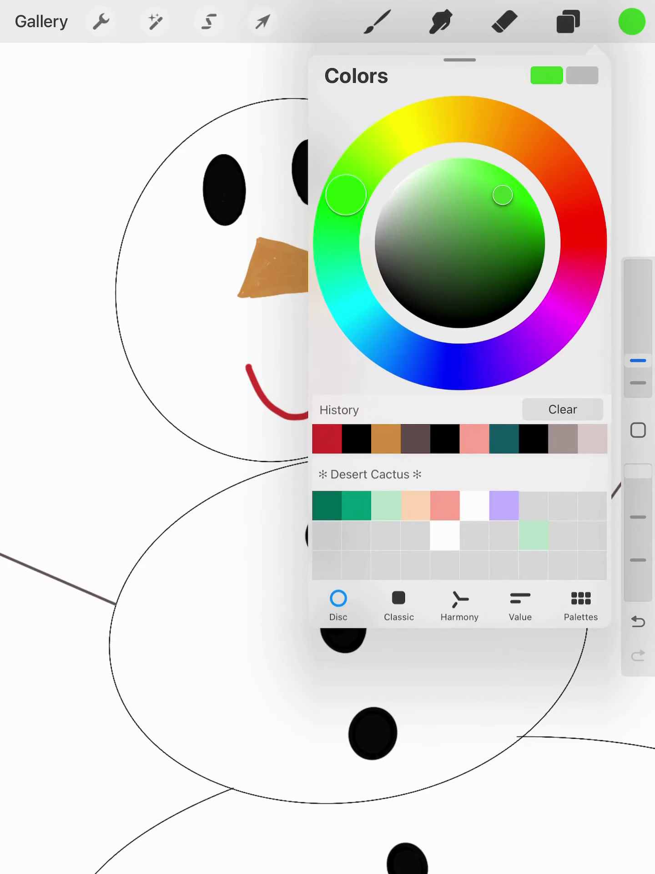
pyautogui.click(447, 232)
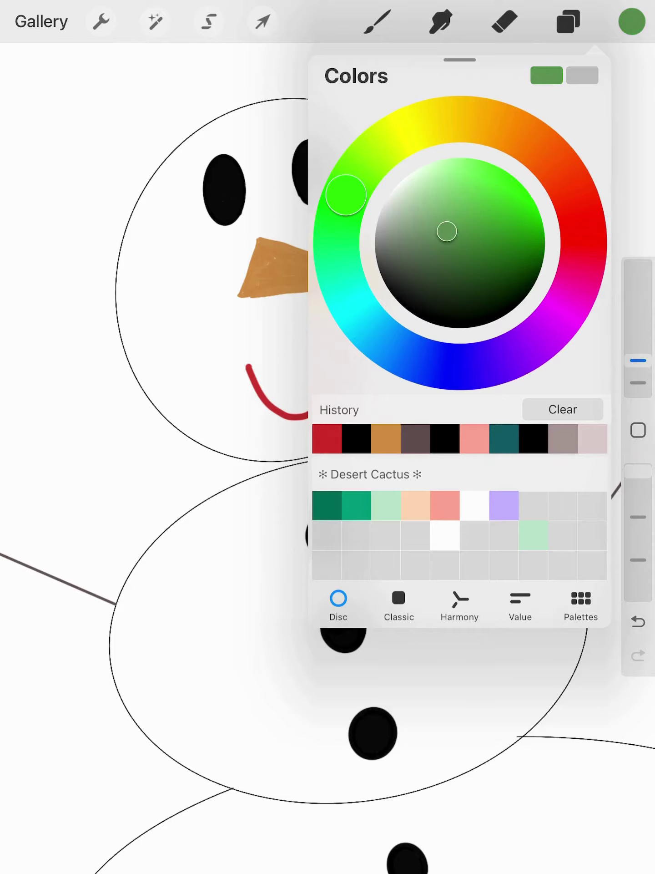
pyautogui.click(632, 21)
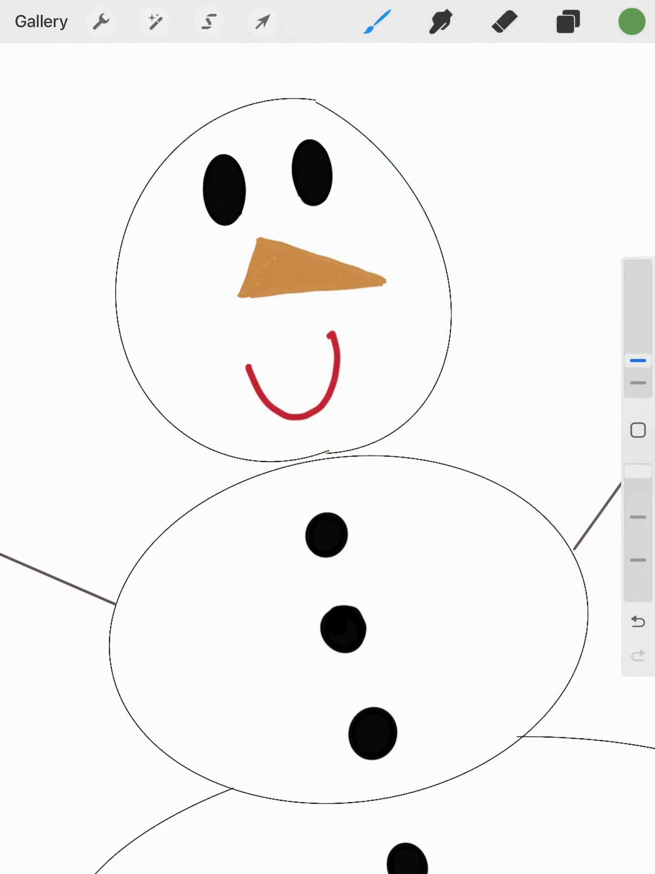
pyautogui.moveTo(229, 434)
pyautogui.mouseDown()
pyautogui.moveTo(201, 437)
pyautogui.moveTo(175, 478)
pyautogui.moveTo(178, 521)
pyautogui.moveTo(468, 468)
pyautogui.moveTo(453, 400)
pyautogui.moveTo(217, 437)
pyautogui.moveTo(187, 512)
pyautogui.moveTo(219, 444)
pyautogui.moveTo(179, 498)
pyautogui.moveTo(173, 454)
pyautogui.moveTo(185, 515)
pyautogui.moveTo(180, 519)
pyautogui.moveTo(238, 501)
pyautogui.mouseUp()
# Fill the scarf's left end solid green
pyautogui.moveTo(198, 502)
pyautogui.mouseDown()
pyautogui.moveTo(243, 479)
pyautogui.moveTo(245, 441)
pyautogui.mouseUp()
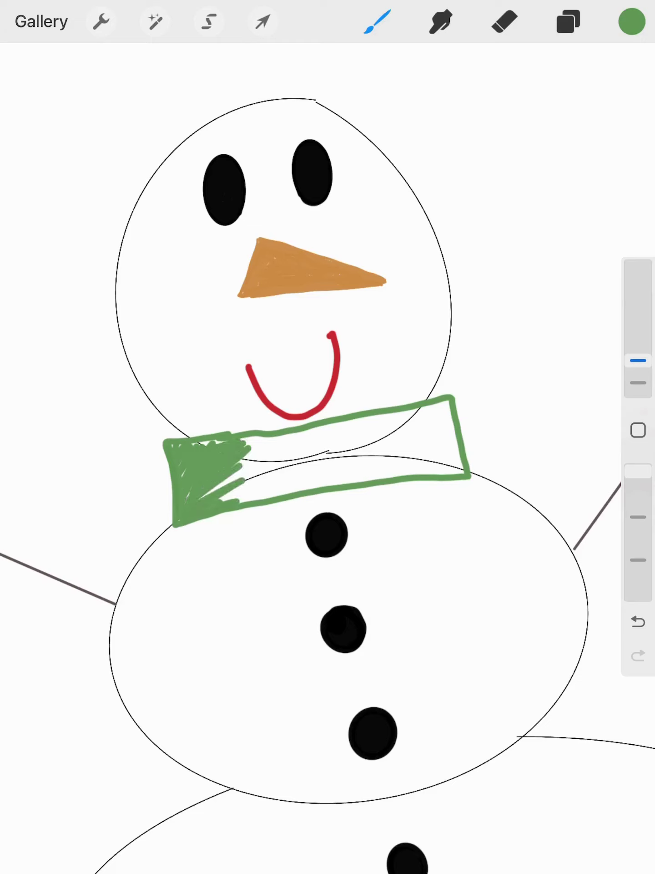
pyautogui.moveTo(194, 444)
pyautogui.mouseDown()
pyautogui.moveTo(245, 438)
pyautogui.moveTo(323, 449)
pyautogui.mouseUp()
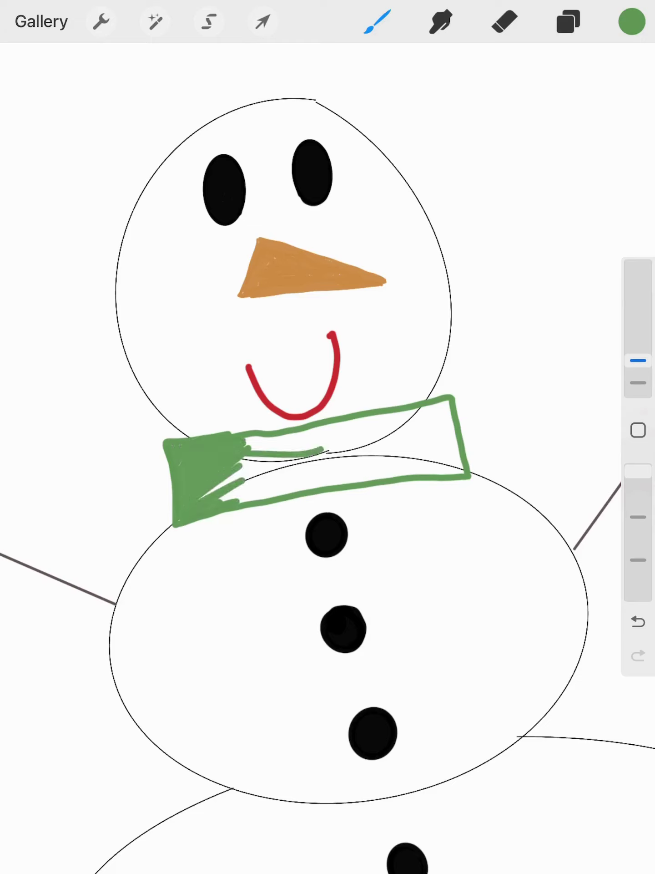
pyautogui.moveTo(245, 443)
pyautogui.mouseDown()
pyautogui.moveTo(322, 437)
pyautogui.moveTo(317, 431)
pyautogui.moveTo(307, 442)
pyautogui.mouseUp()
pyautogui.moveTo(219, 484)
pyautogui.mouseDown()
pyautogui.moveTo(304, 456)
pyautogui.moveTo(304, 465)
pyautogui.mouseUp()
pyautogui.moveTo(239, 502); pyautogui.dragTo(311, 482)
pyautogui.moveTo(198, 493); pyautogui.dragTo(208, 499)
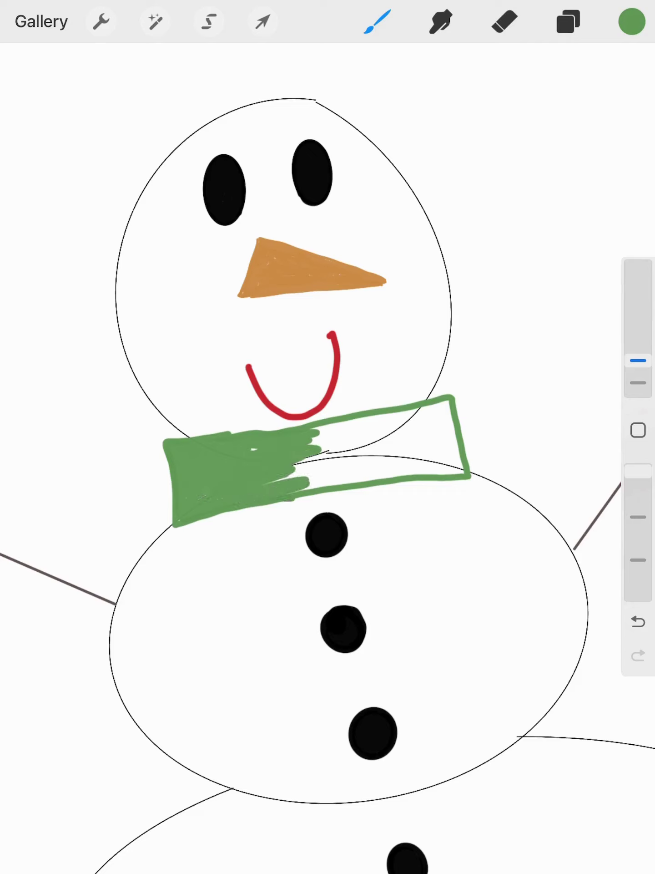
# With a larger brush, fill the scarf's top, middle and right end, covering white gaps
pyautogui.moveTo(303, 438)
pyautogui.mouseDown()
pyautogui.moveTo(396, 418)
pyautogui.moveTo(386, 425)
pyautogui.mouseUp()
pyautogui.moveTo(294, 466); pyautogui.dragTo(372, 437)
pyautogui.moveTo(273, 478); pyautogui.dragTo(379, 441)
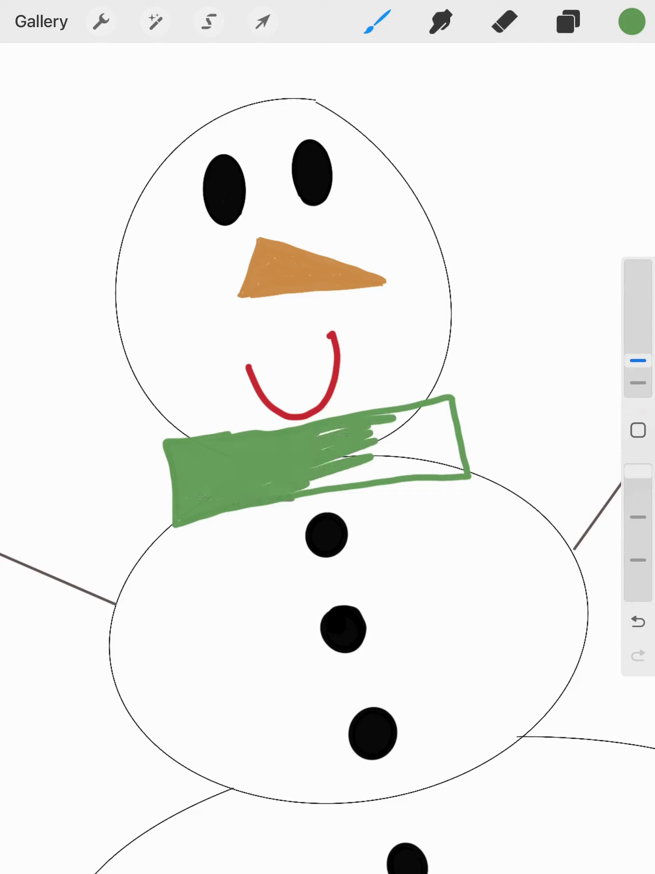
pyautogui.moveTo(304, 488); pyautogui.dragTo(389, 471)
pyautogui.moveTo(639, 359); pyautogui.dragTo(638, 343)
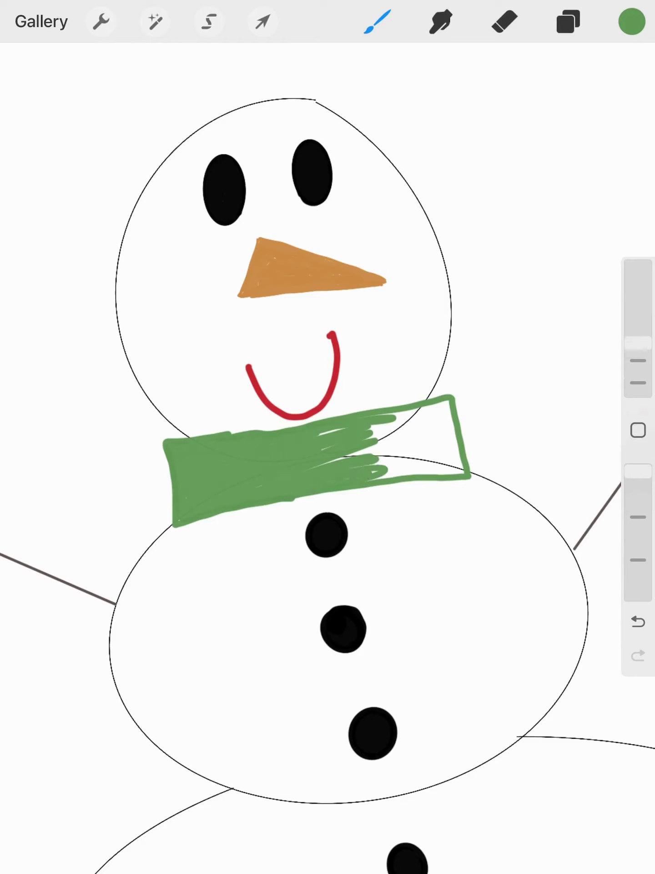
pyautogui.moveTo(341, 453); pyautogui.dragTo(424, 437)
pyautogui.moveTo(365, 450)
pyautogui.mouseDown()
pyautogui.moveTo(406, 437)
pyautogui.moveTo(413, 417)
pyautogui.moveTo(443, 406)
pyautogui.moveTo(463, 472)
pyautogui.moveTo(369, 474)
pyautogui.mouseUp()
pyautogui.moveTo(444, 456)
pyautogui.mouseDown()
pyautogui.moveTo(358, 458)
pyautogui.moveTo(436, 430)
pyautogui.moveTo(459, 482)
pyautogui.mouseUp()
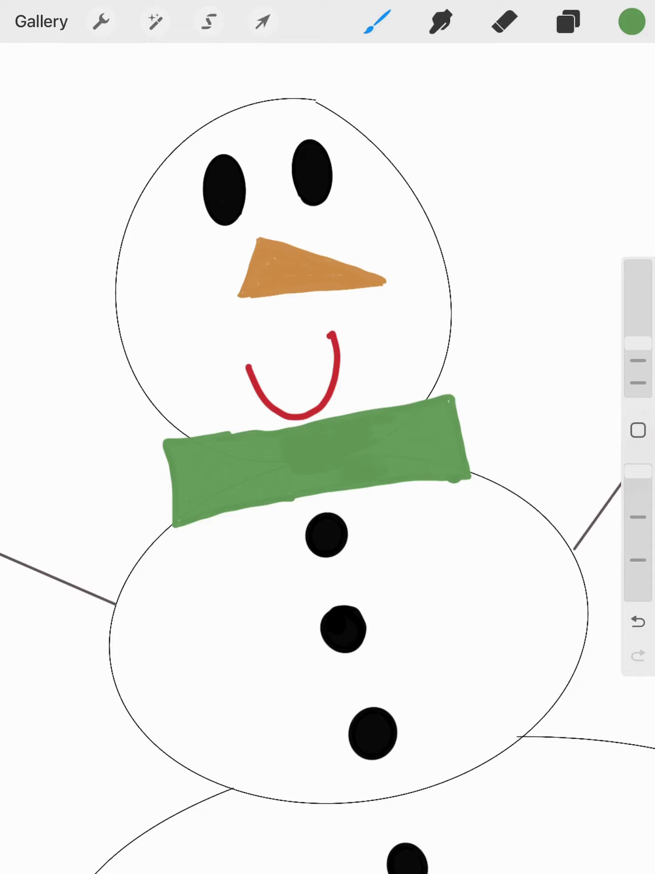
pyautogui.scroll(-3, 328, 437)
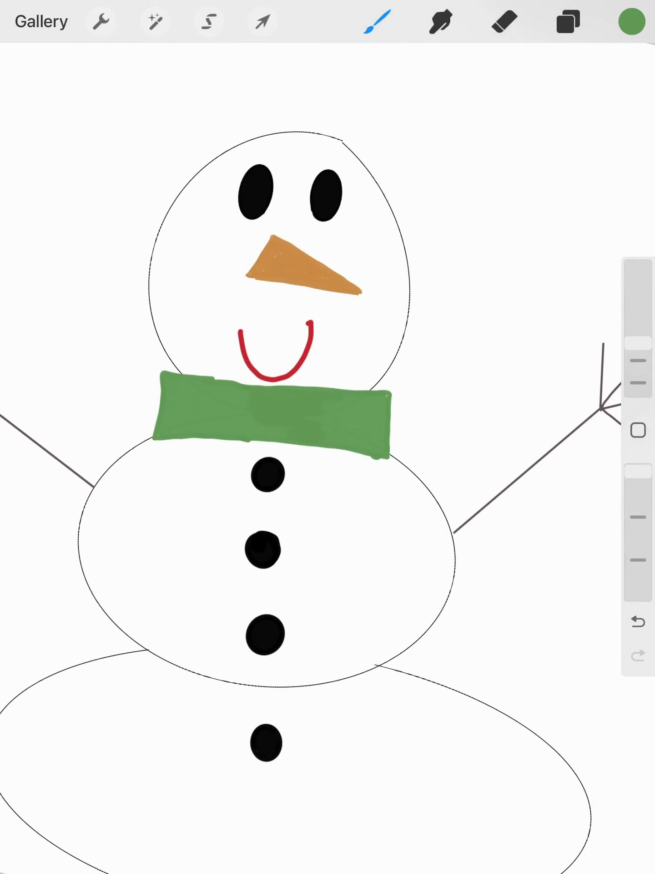
# Paint a two-strip forked green tail down from the scarf's right end and patch the notch
pyautogui.moveTo(369, 456)
pyautogui.mouseDown()
pyautogui.moveTo(432, 542)
pyautogui.moveTo(425, 486)
pyautogui.moveTo(487, 521)
pyautogui.moveTo(394, 432)
pyautogui.moveTo(410, 499)
pyautogui.mouseUp()
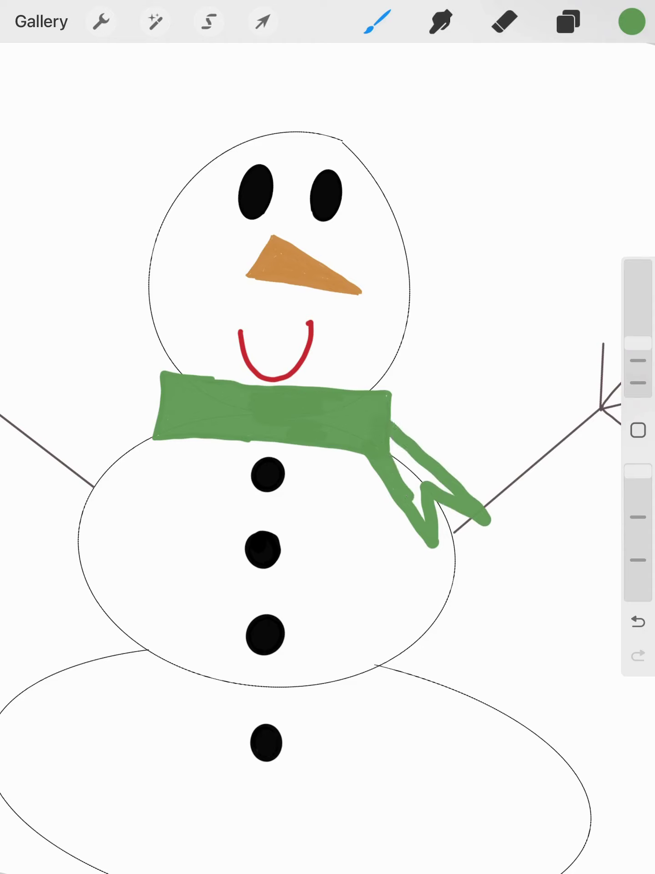
pyautogui.moveTo(392, 440)
pyautogui.mouseDown()
pyautogui.moveTo(423, 492)
pyautogui.moveTo(444, 486)
pyautogui.moveTo(453, 494)
pyautogui.mouseUp()
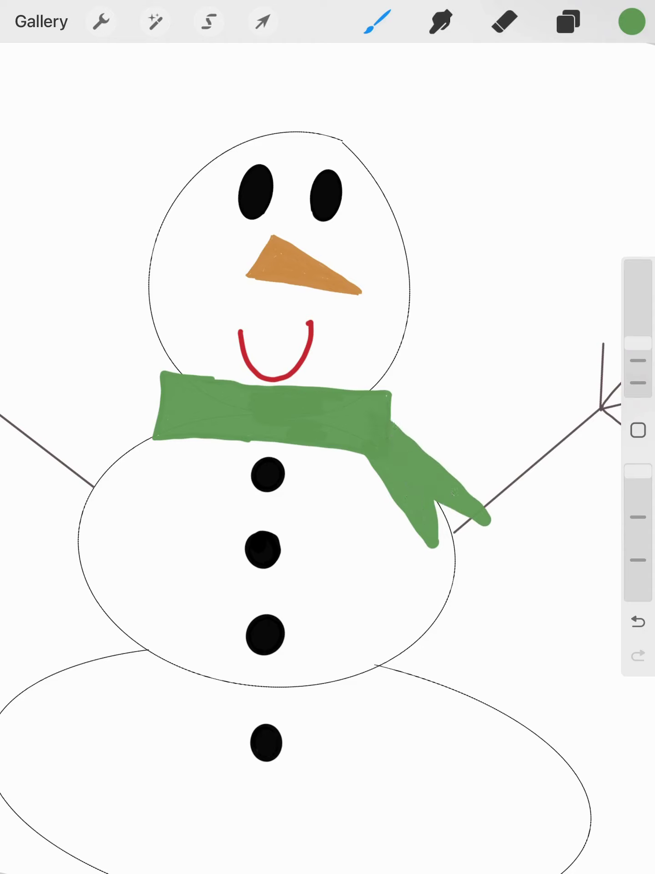
pyautogui.moveTo(393, 409); pyautogui.dragTo(393, 423)
pyautogui.moveTo(256, 192)
pyautogui.mouseDown()
pyautogui.moveTo(305, 335)
pyautogui.moveTo(297, 398)
pyautogui.mouseUp()
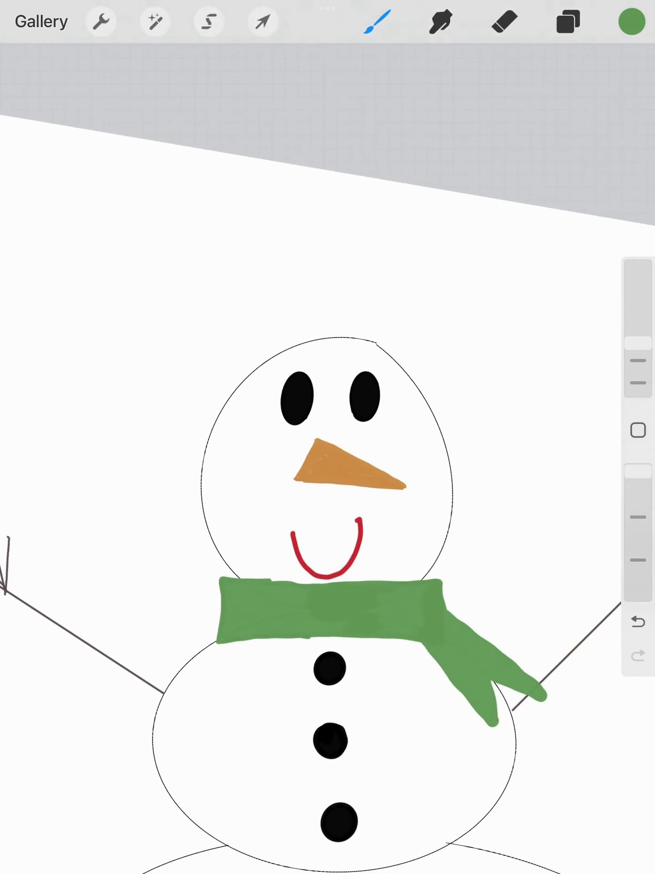
# Switch back to black and outline the top hat's brim and crown above the head
pyautogui.click(631, 22)
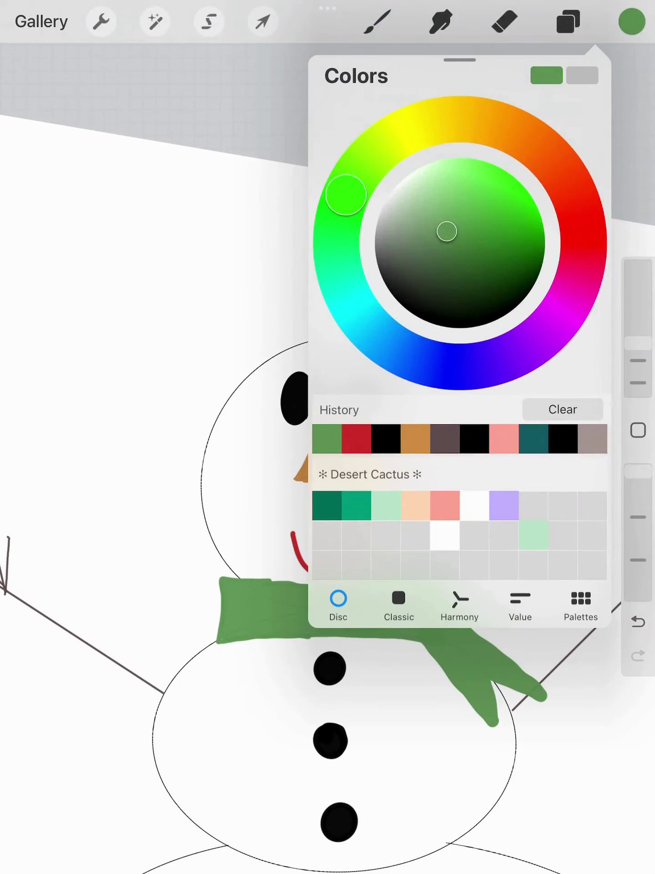
pyautogui.click(474, 439)
pyautogui.click(631, 21)
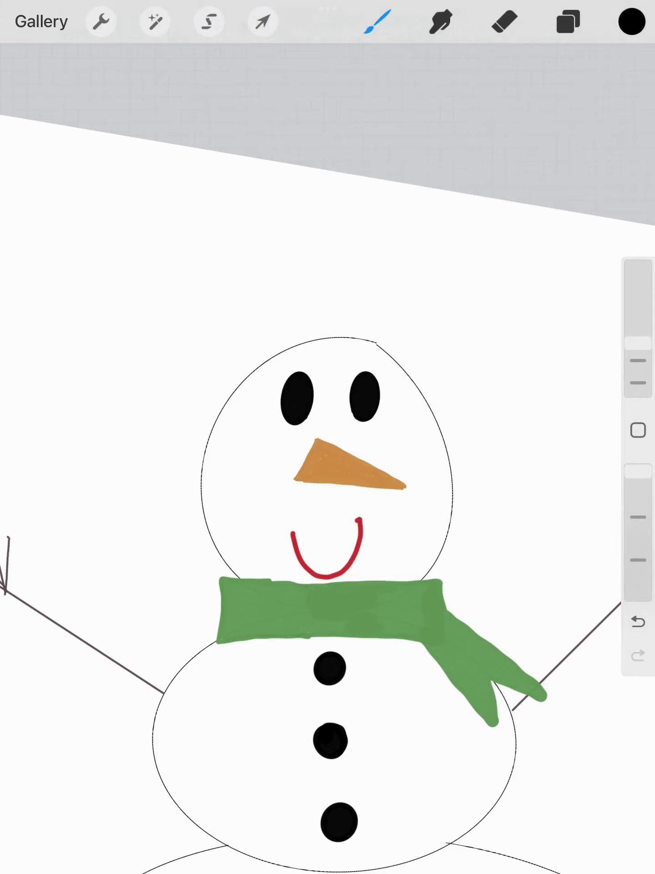
pyautogui.moveTo(440, 290)
pyautogui.mouseDown()
pyautogui.moveTo(198, 292)
pyautogui.moveTo(208, 375)
pyautogui.moveTo(365, 352)
pyautogui.moveTo(467, 365)
pyautogui.moveTo(458, 278)
pyautogui.moveTo(431, 287)
pyautogui.mouseUp()
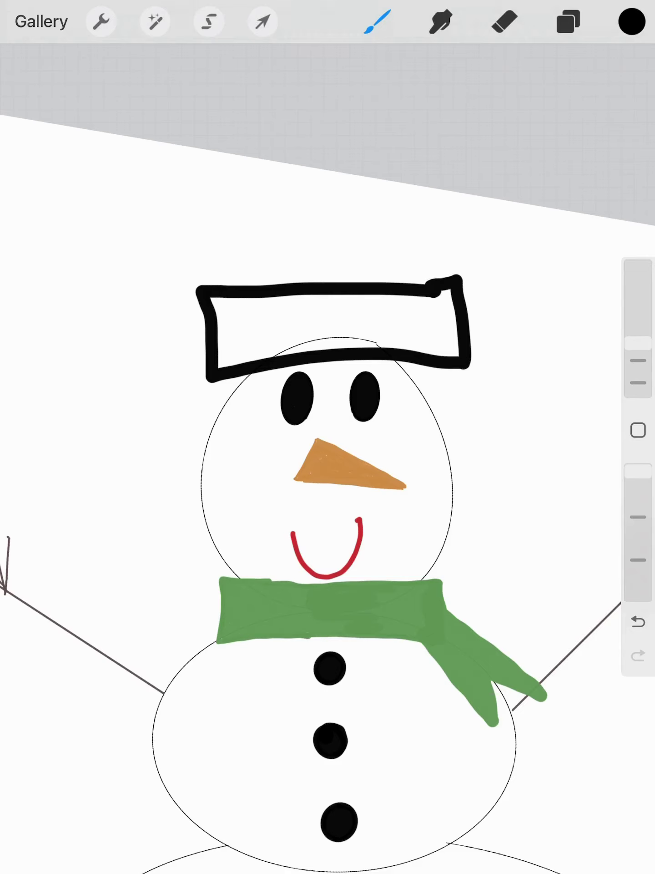
pyautogui.moveTo(284, 295)
pyautogui.mouseDown()
pyautogui.moveTo(279, 179)
pyautogui.moveTo(391, 182)
pyautogui.moveTo(397, 283)
pyautogui.mouseUp()
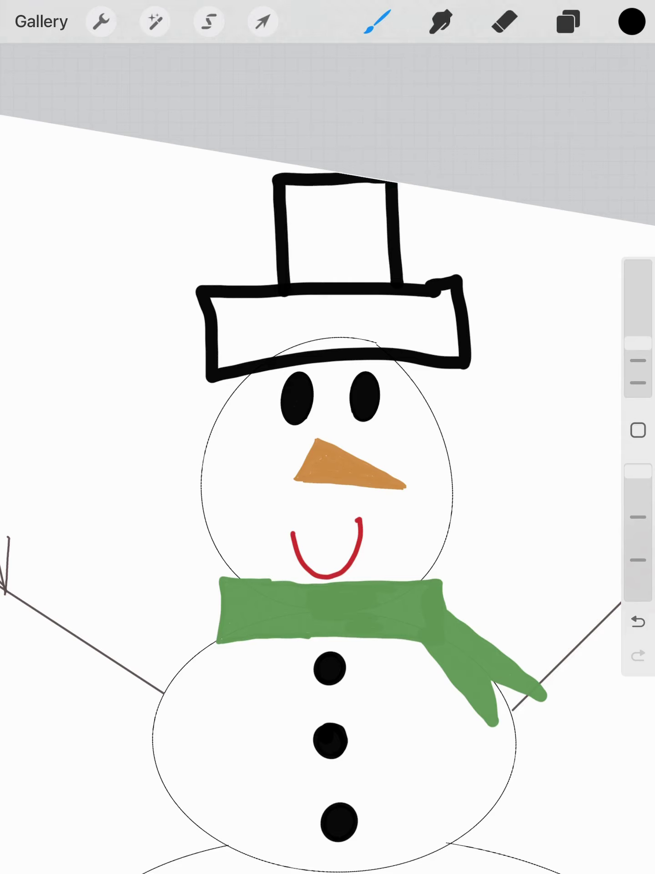
# Fill the hat crown solid black, touching up its top and bottom edges
pyautogui.moveTo(288, 253)
pyautogui.mouseDown()
pyautogui.moveTo(389, 256)
pyautogui.moveTo(375, 261)
pyautogui.mouseUp()
pyautogui.moveTo(287, 188)
pyautogui.mouseDown()
pyautogui.moveTo(297, 246)
pyautogui.moveTo(314, 187)
pyautogui.moveTo(338, 246)
pyautogui.moveTo(359, 188)
pyautogui.moveTo(369, 245)
pyautogui.mouseUp()
pyautogui.moveTo(372, 246)
pyautogui.mouseDown()
pyautogui.moveTo(379, 186)
pyautogui.moveTo(389, 249)
pyautogui.mouseUp()
pyautogui.moveTo(340, 186); pyautogui.dragTo(359, 184)
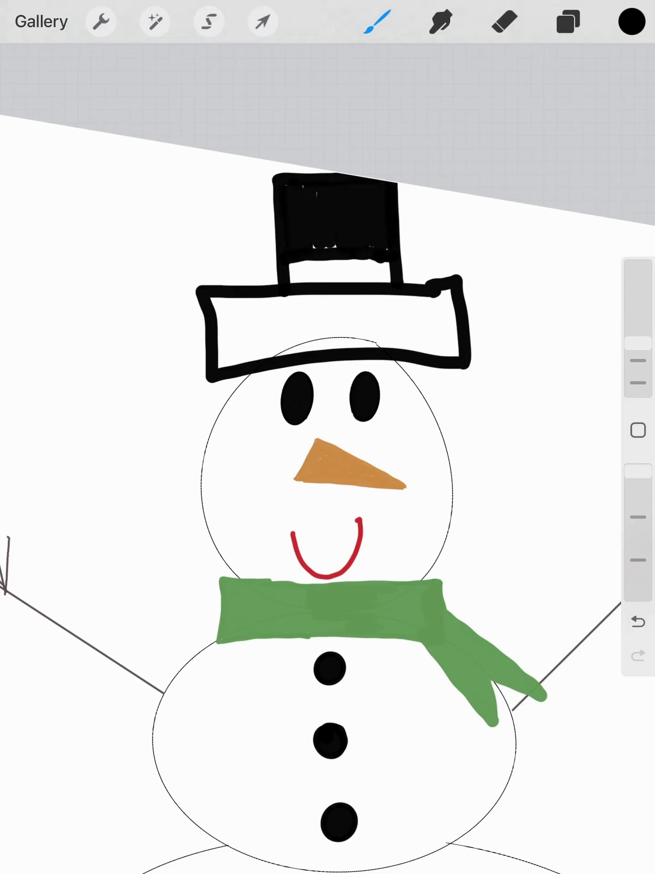
pyautogui.moveTo(312, 246); pyautogui.dragTo(374, 247)
# Fill the hat brim solid black from left to right end
pyautogui.moveTo(219, 304)
pyautogui.mouseDown()
pyautogui.moveTo(297, 310)
pyautogui.moveTo(245, 304)
pyautogui.moveTo(293, 328)
pyautogui.mouseUp()
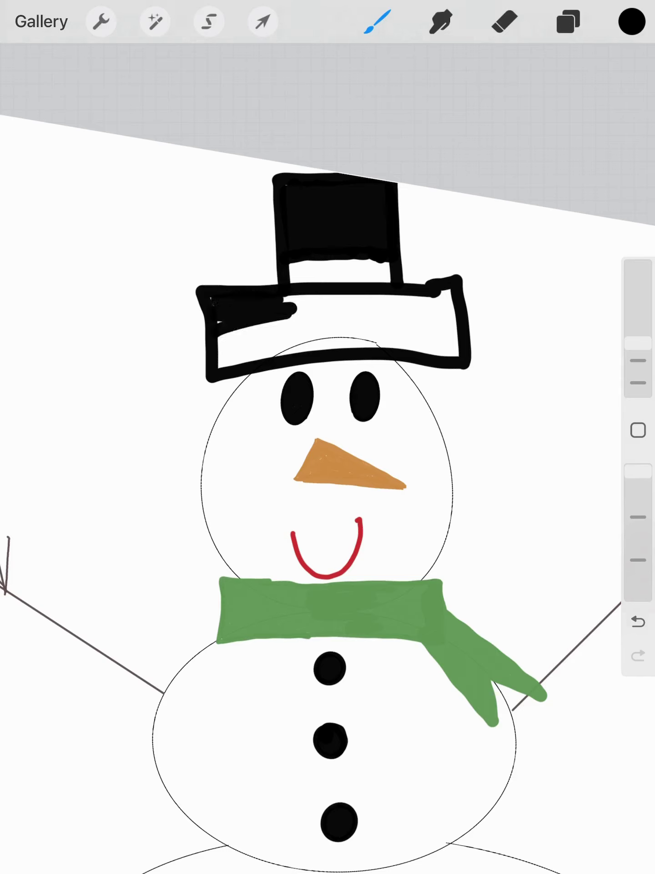
pyautogui.moveTo(219, 338)
pyautogui.mouseDown()
pyautogui.moveTo(307, 342)
pyautogui.moveTo(328, 355)
pyautogui.moveTo(219, 351)
pyautogui.mouseUp()
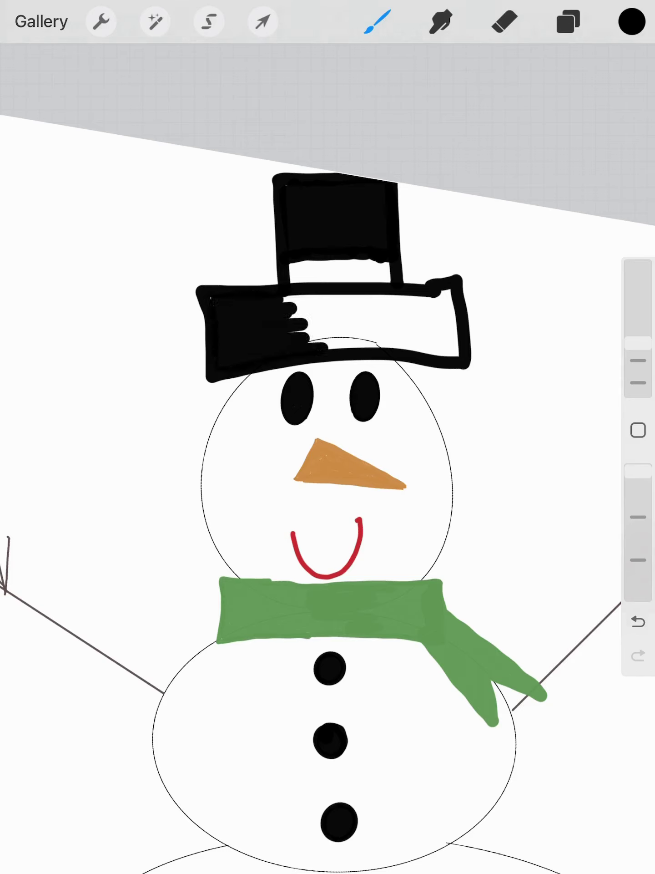
pyautogui.moveTo(294, 311)
pyautogui.mouseDown()
pyautogui.moveTo(400, 314)
pyautogui.moveTo(418, 300)
pyautogui.moveTo(426, 331)
pyautogui.mouseUp()
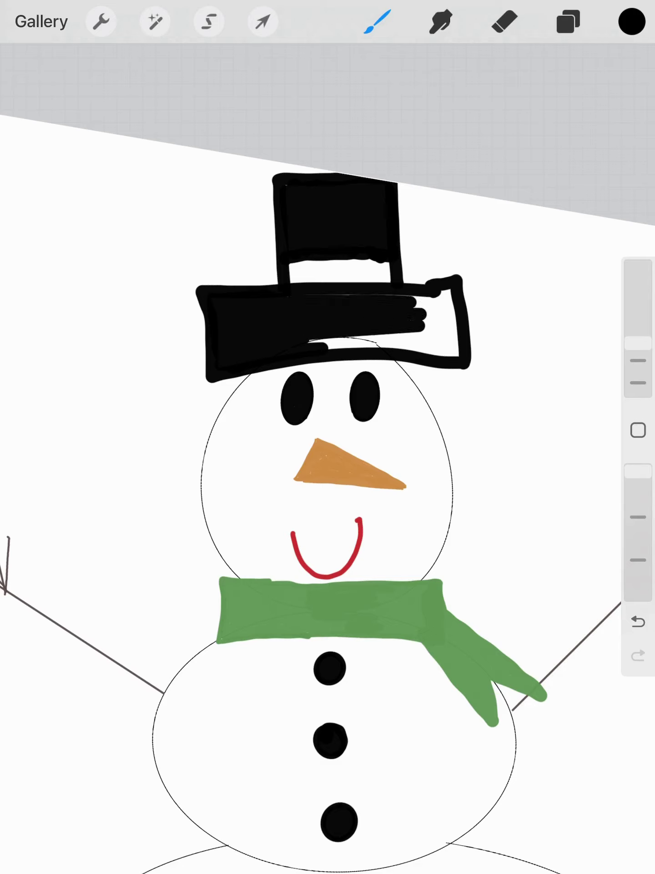
pyautogui.moveTo(308, 340); pyautogui.dragTo(455, 352)
pyautogui.moveTo(437, 294); pyautogui.dragTo(458, 357)
pyautogui.moveTo(345, 294)
pyautogui.mouseDown()
pyautogui.moveTo(431, 304)
pyautogui.moveTo(436, 343)
pyautogui.mouseUp()
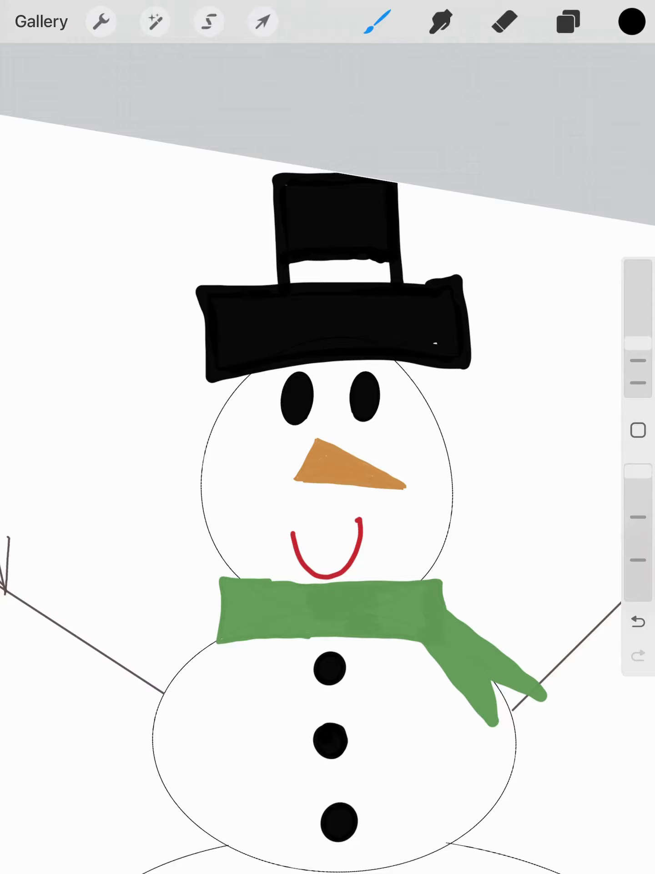
pyautogui.scroll(-5, 328, 437)
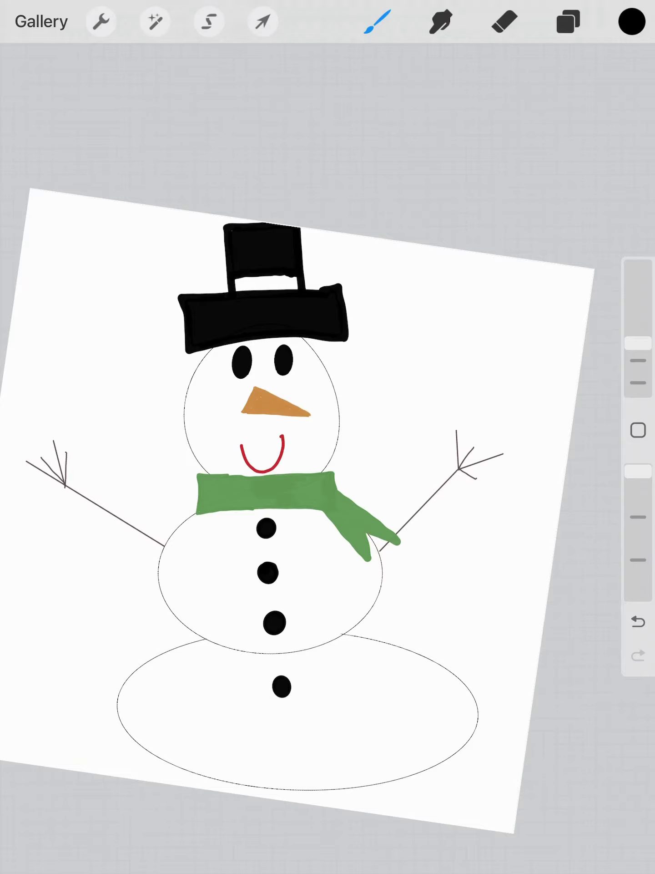
# Add Layer 2 for the tracings and set a bright, saturated yellow paint colour
pyautogui.click(568, 20)
pyautogui.click(580, 84)
pyautogui.click(633, 22)
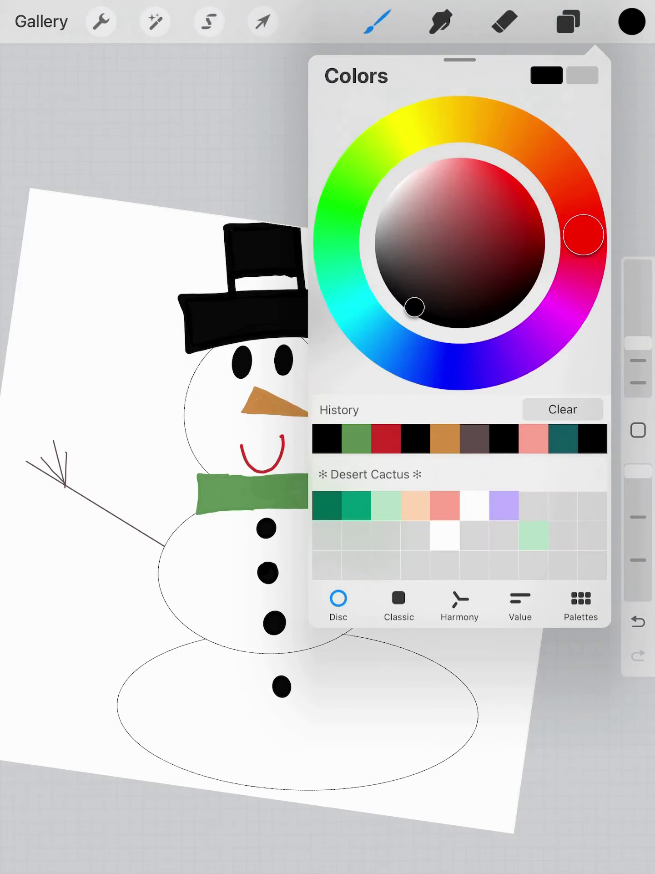
pyautogui.moveTo(584, 234)
pyautogui.mouseDown()
pyautogui.moveTo(468, 117)
pyautogui.moveTo(443, 120)
pyautogui.mouseUp()
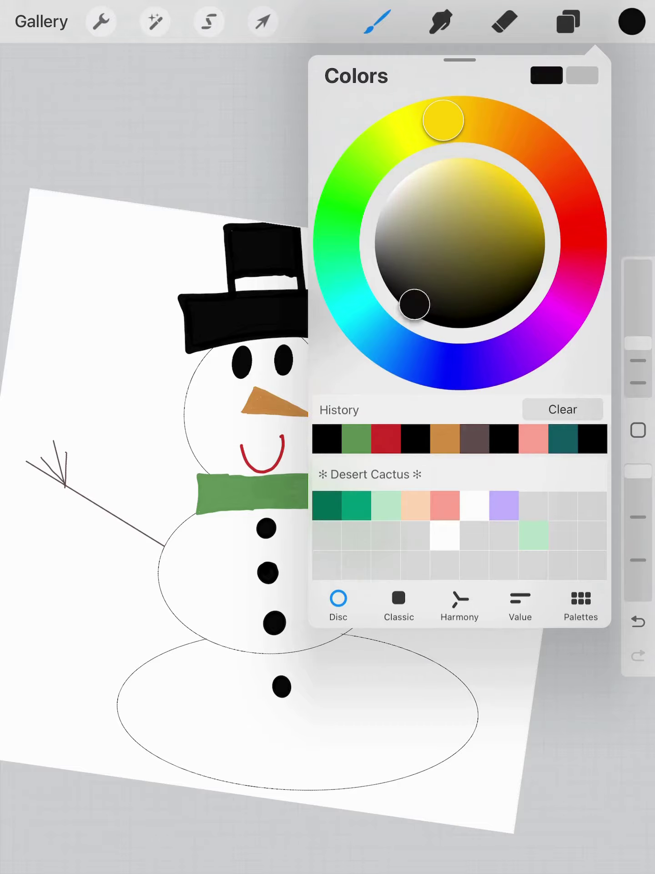
pyautogui.moveTo(414, 308); pyautogui.dragTo(499, 172)
pyautogui.click(632, 21)
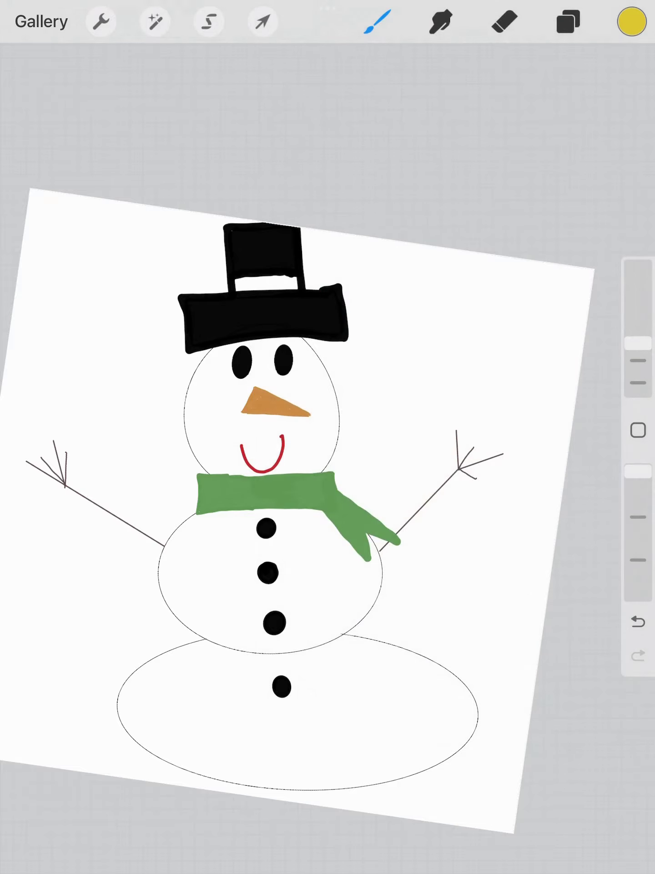
pyautogui.moveTo(266, 492); pyautogui.dragTo(253, 554)
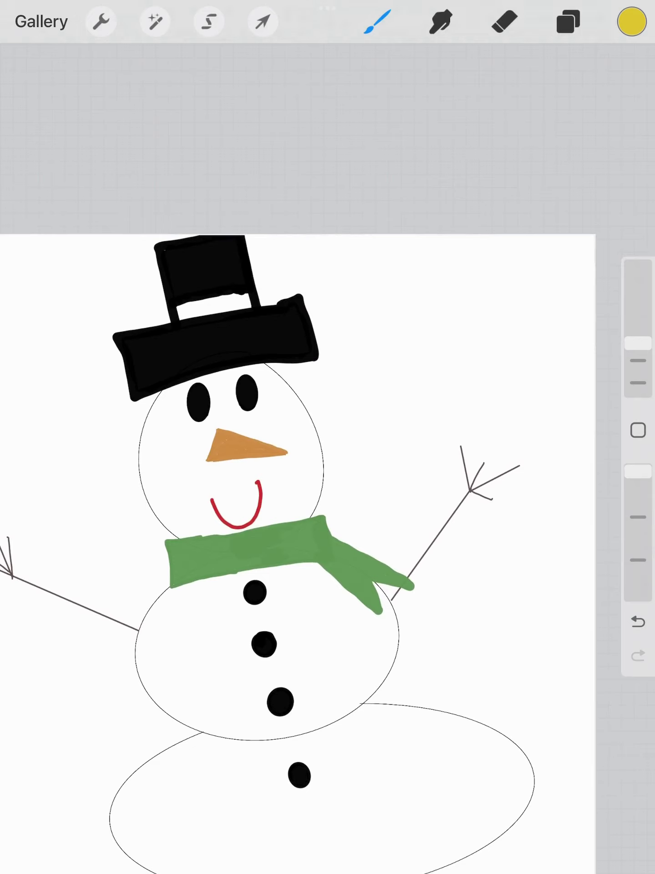
pyautogui.moveTo(514, 300)
pyautogui.mouseDown()
pyautogui.moveTo(498, 369)
pyautogui.moveTo(593, 367)
pyautogui.moveTo(516, 300)
pyautogui.mouseUp()
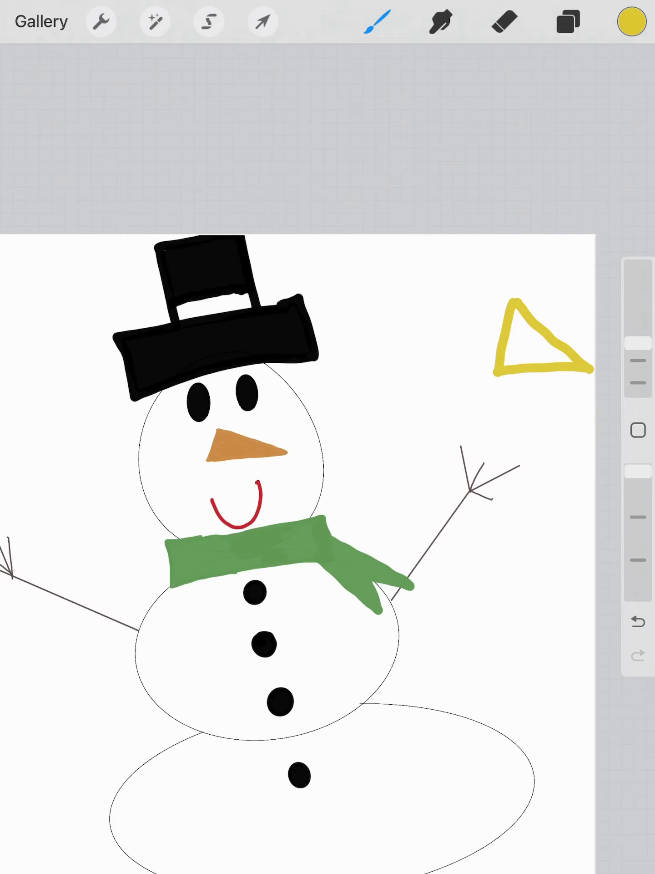
pyautogui.moveTo(216, 429)
pyautogui.mouseDown()
pyautogui.moveTo(205, 463)
pyautogui.moveTo(298, 457)
pyautogui.moveTo(220, 430)
pyautogui.moveTo(225, 426)
pyautogui.mouseUp()
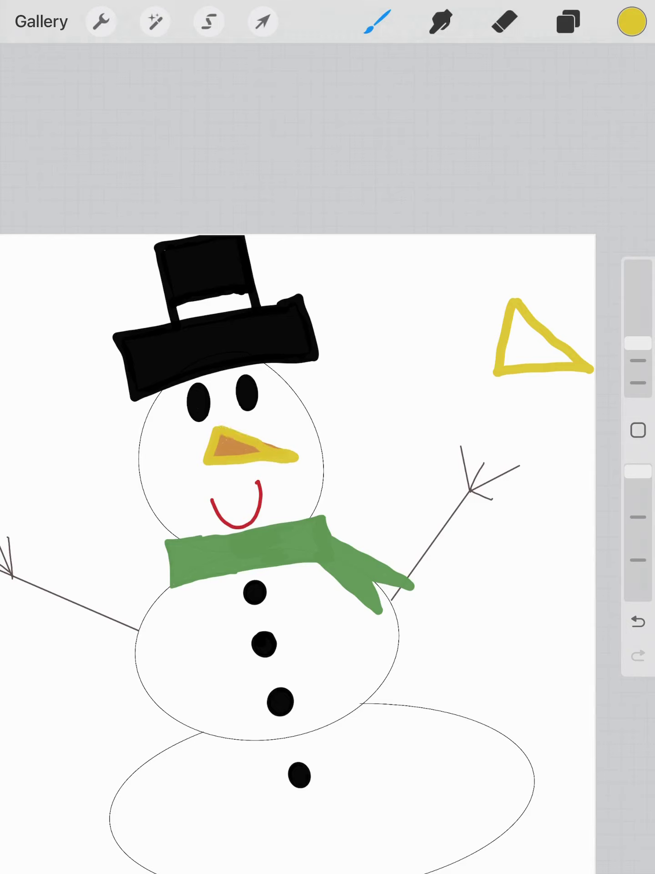
pyautogui.hotkey('ctrl', 'z')
pyautogui.hotkey('ctrl', 'z')
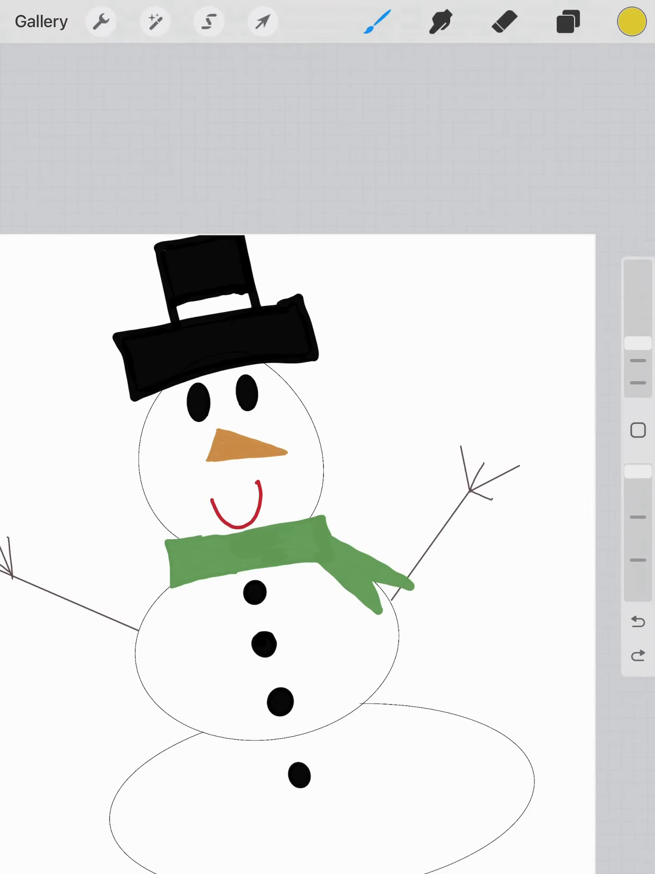
pyautogui.moveTo(541, 321)
pyautogui.mouseDown()
pyautogui.moveTo(396, 327)
pyautogui.moveTo(394, 389)
pyautogui.moveTo(553, 387)
pyautogui.moveTo(540, 319)
pyautogui.mouseUp()
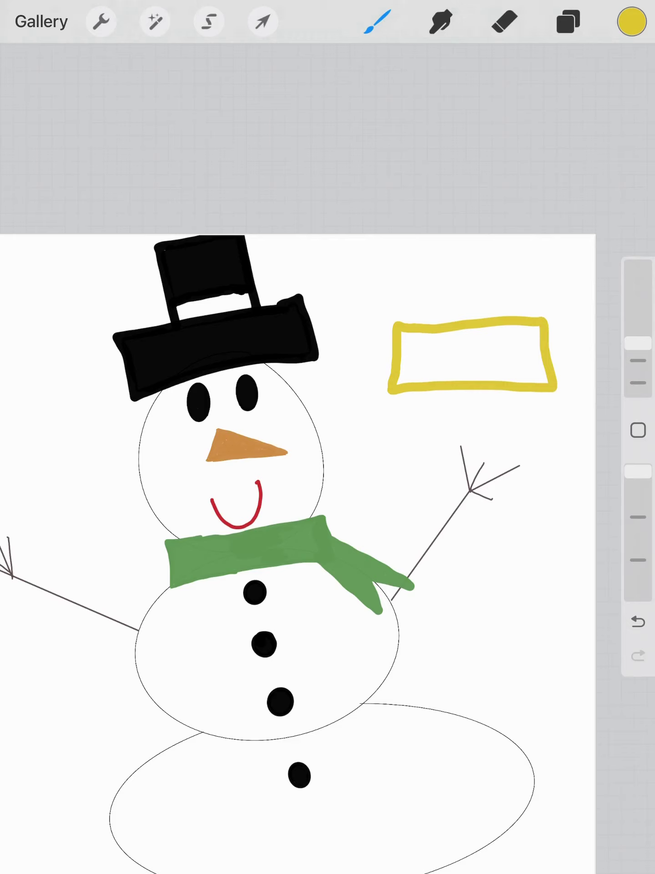
pyautogui.moveTo(298, 300)
pyautogui.mouseDown()
pyautogui.moveTo(116, 335)
pyautogui.moveTo(129, 400)
pyautogui.moveTo(244, 366)
pyautogui.moveTo(322, 354)
pyautogui.moveTo(292, 297)
pyautogui.mouseUp()
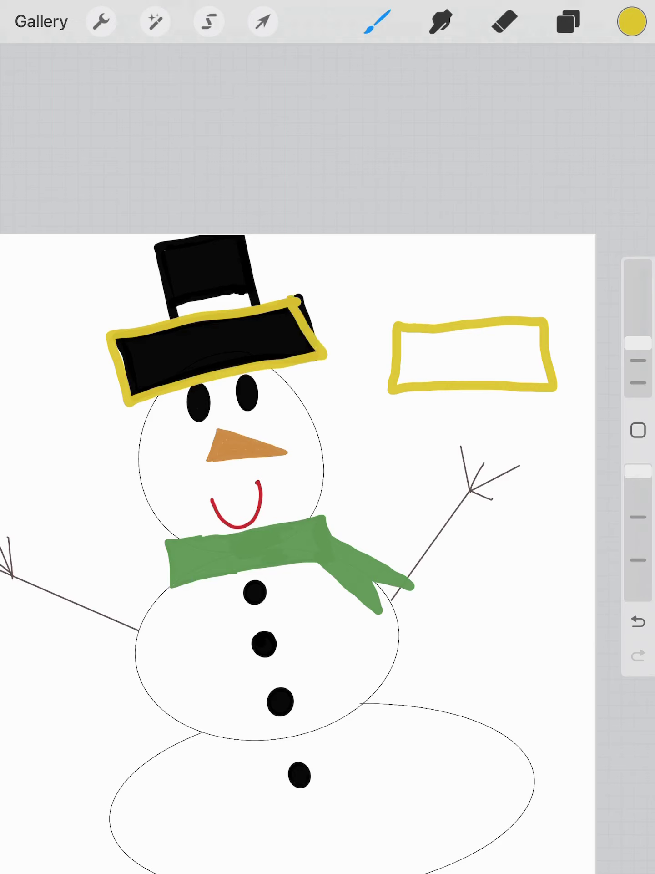
pyautogui.moveTo(330, 512)
pyautogui.mouseDown()
pyautogui.moveTo(160, 540)
pyautogui.moveTo(174, 593)
pyautogui.moveTo(328, 563)
pyautogui.moveTo(332, 513)
pyautogui.mouseUp()
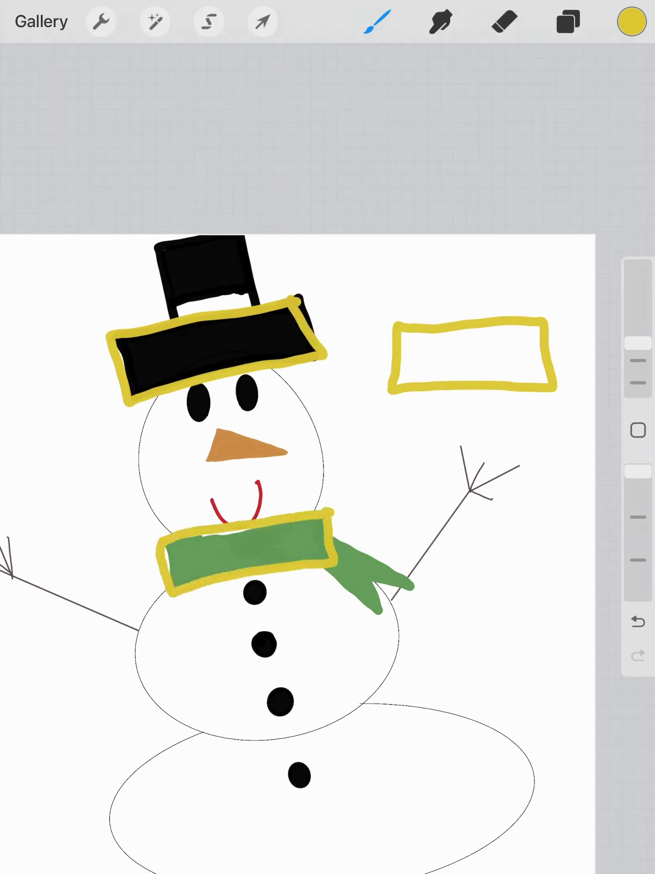
pyautogui.hotkey('ctrl', 'z')
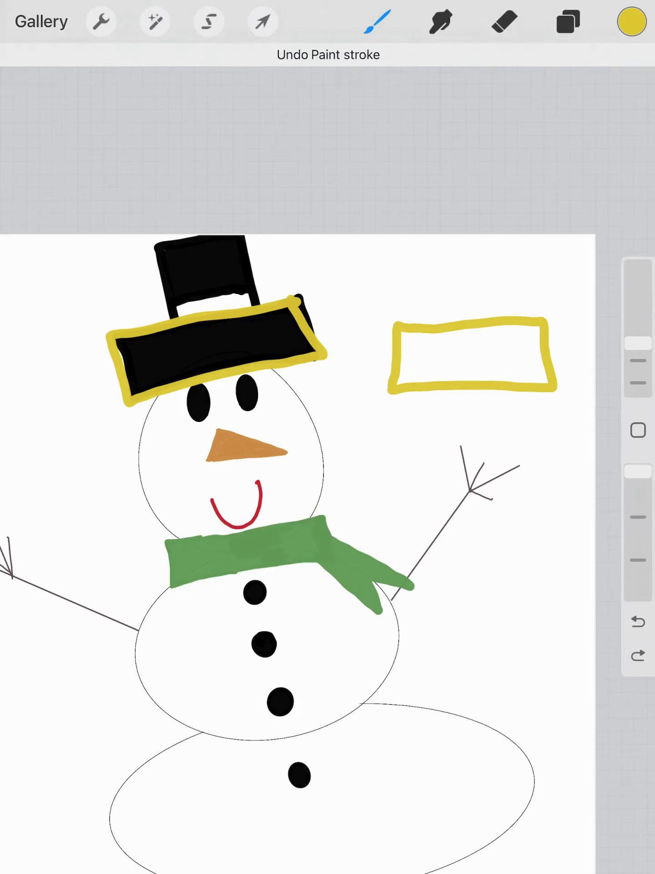
pyautogui.hotkey('ctrl', 'z')
pyautogui.hotkey('ctrl', 'z')
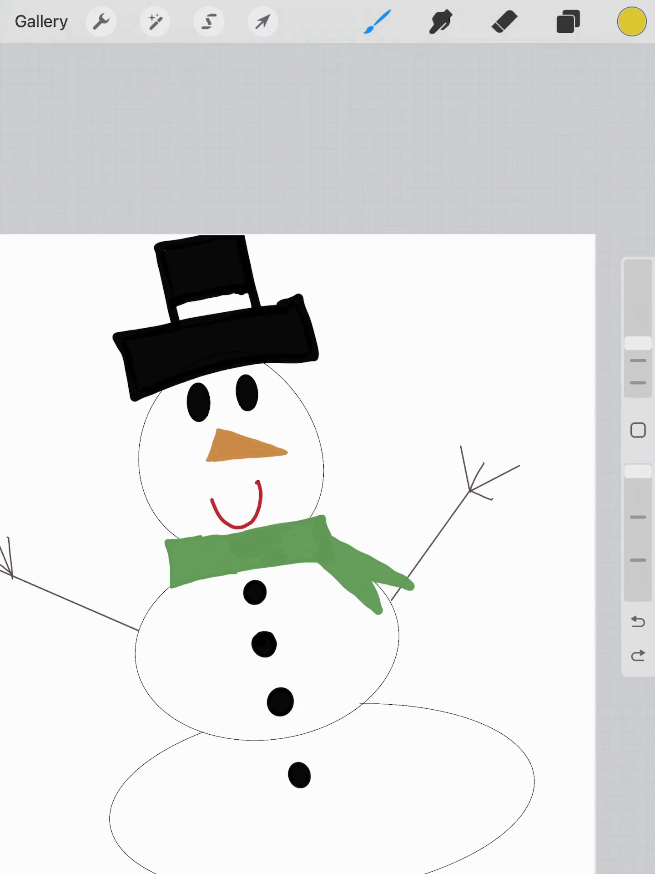
# Draw a yellow square right of the hat and trace a yellow outline around its crown
pyautogui.moveTo(521, 298)
pyautogui.mouseDown()
pyautogui.moveTo(497, 299)
pyautogui.moveTo(460, 355)
pyautogui.moveTo(527, 368)
pyautogui.moveTo(528, 315)
pyautogui.moveTo(521, 297)
pyautogui.mouseUp()
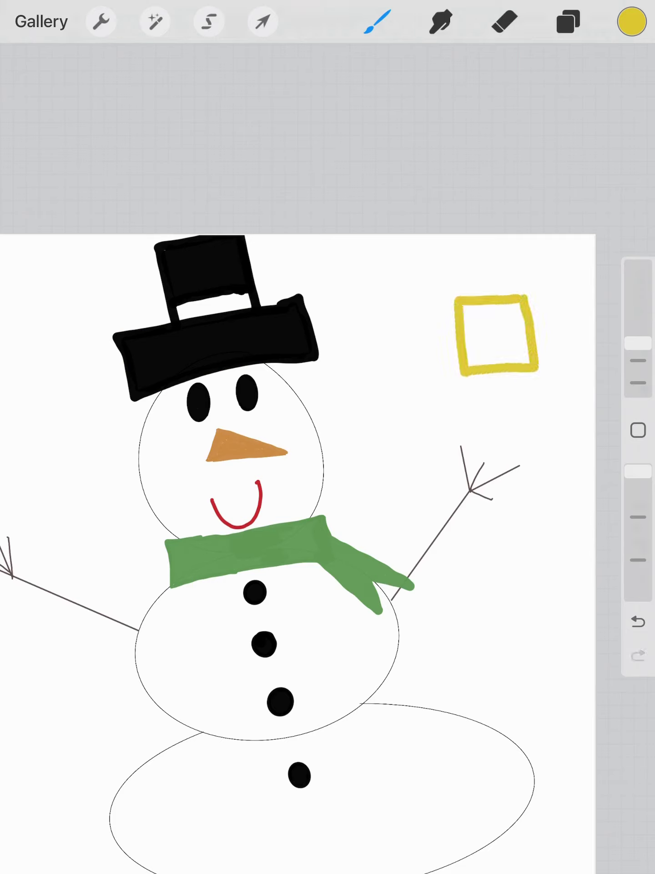
pyautogui.moveTo(151, 251)
pyautogui.mouseDown()
pyautogui.moveTo(211, 241)
pyautogui.moveTo(245, 246)
pyautogui.moveTo(243, 292)
pyautogui.moveTo(174, 301)
pyautogui.moveTo(155, 253)
pyautogui.mouseUp()
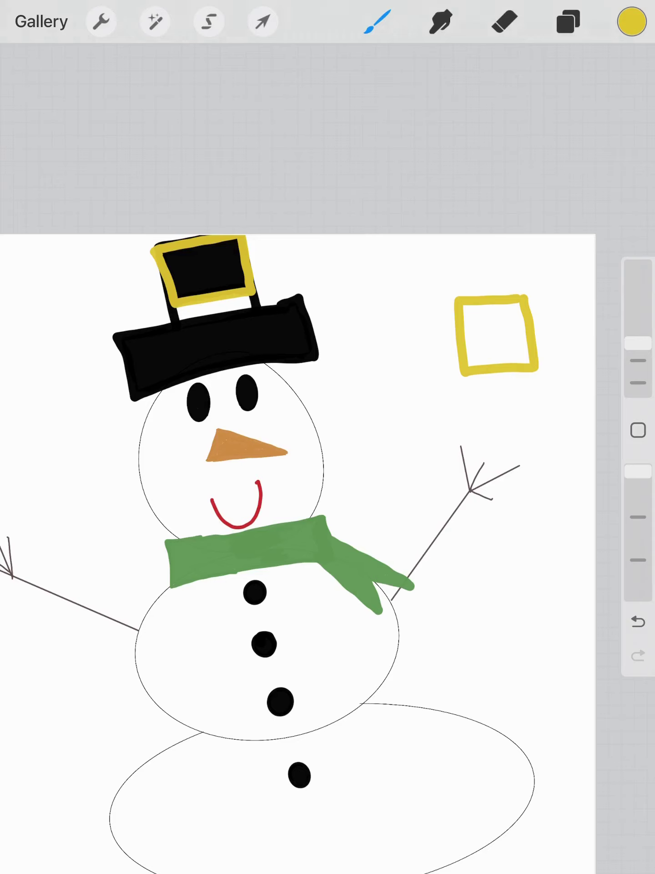
# Undo the square and crown outline, then draw a yellow oval and outline both eyes
pyautogui.hotkey('ctrl', 'z')
pyautogui.hotkey('ctrl', 'z')
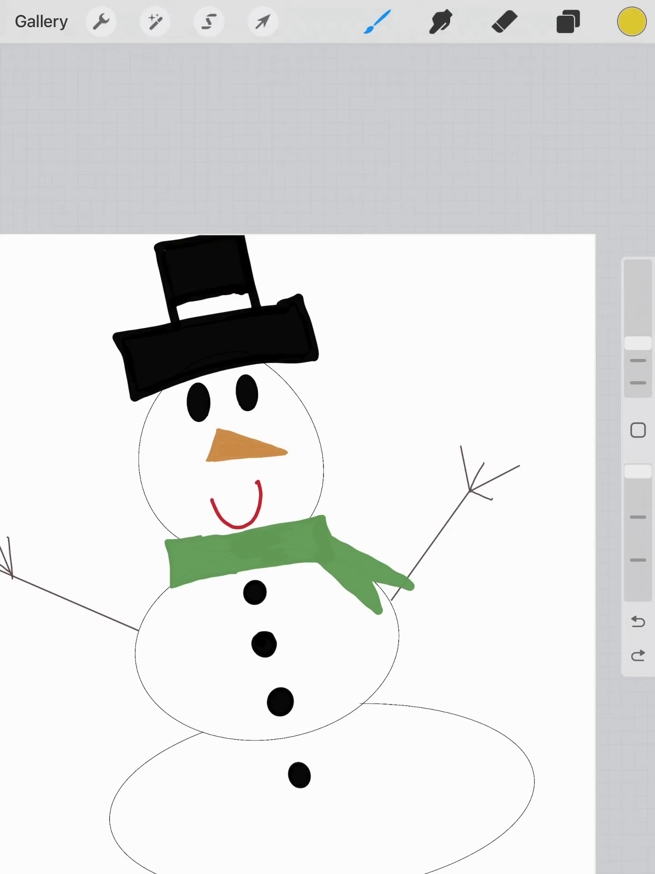
pyautogui.moveTo(502, 299)
pyautogui.mouseDown()
pyautogui.moveTo(482, 324)
pyautogui.moveTo(512, 365)
pyautogui.moveTo(505, 300)
pyautogui.mouseUp()
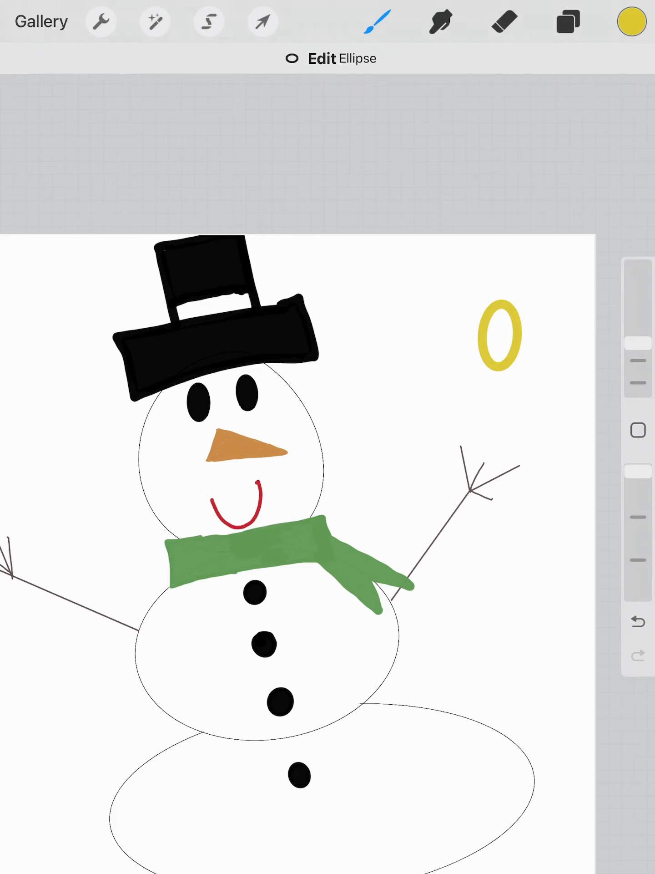
pyautogui.moveTo(200, 380)
pyautogui.mouseDown()
pyautogui.moveTo(192, 418)
pyautogui.moveTo(205, 385)
pyautogui.mouseUp()
pyautogui.moveTo(251, 373)
pyautogui.mouseDown()
pyautogui.moveTo(241, 411)
pyautogui.moveTo(251, 374)
pyautogui.mouseUp()
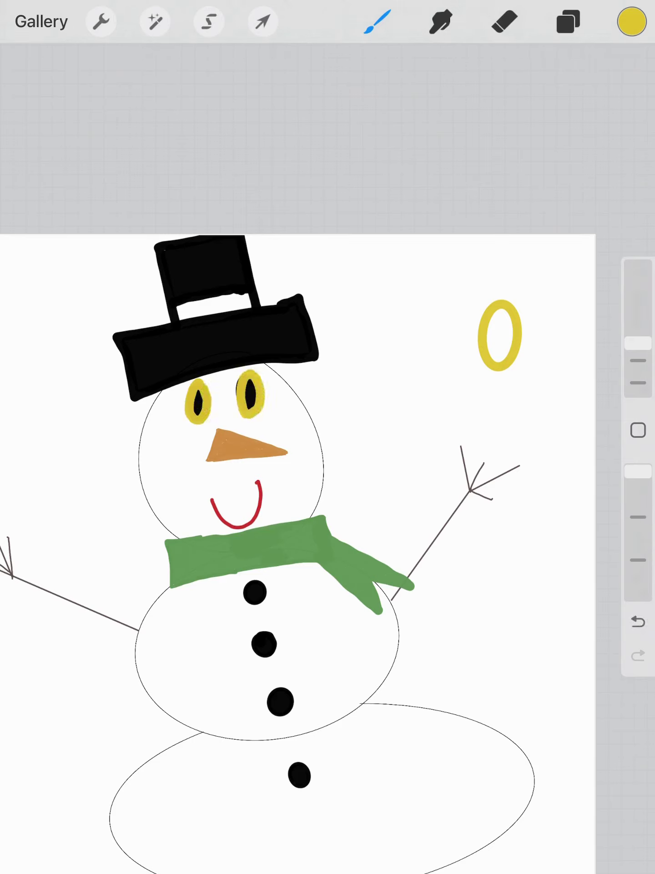
# Undo the eye outlines and oval, then draw a yellow U beside the hat and over the smile
pyautogui.hotkey('ctrl', 'z')
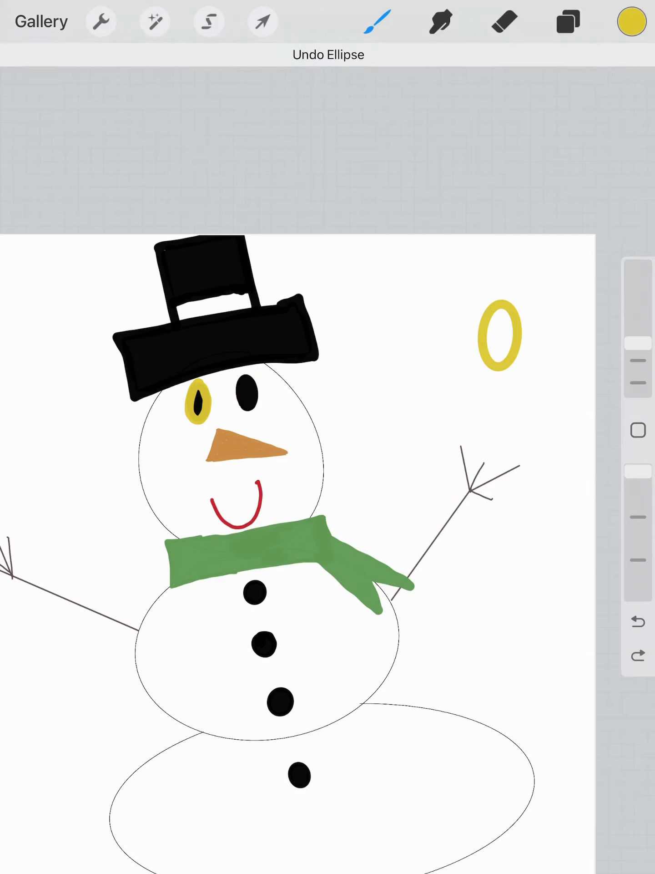
pyautogui.hotkey('ctrl', 'z')
pyautogui.hotkey('ctrl', 'z')
pyautogui.hotkey('ctrl', 'z')
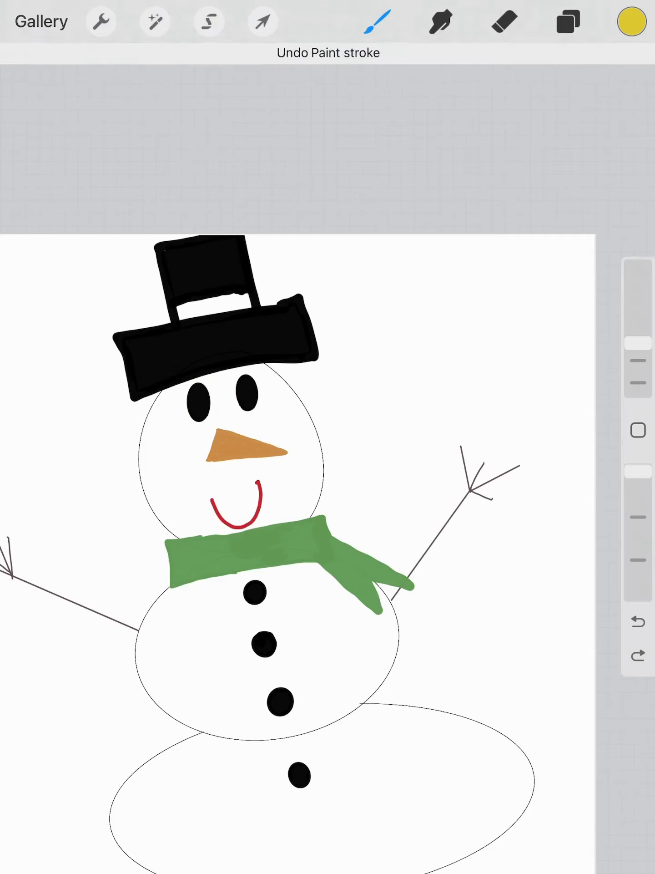
pyautogui.moveTo(467, 306); pyautogui.dragTo(515, 298)
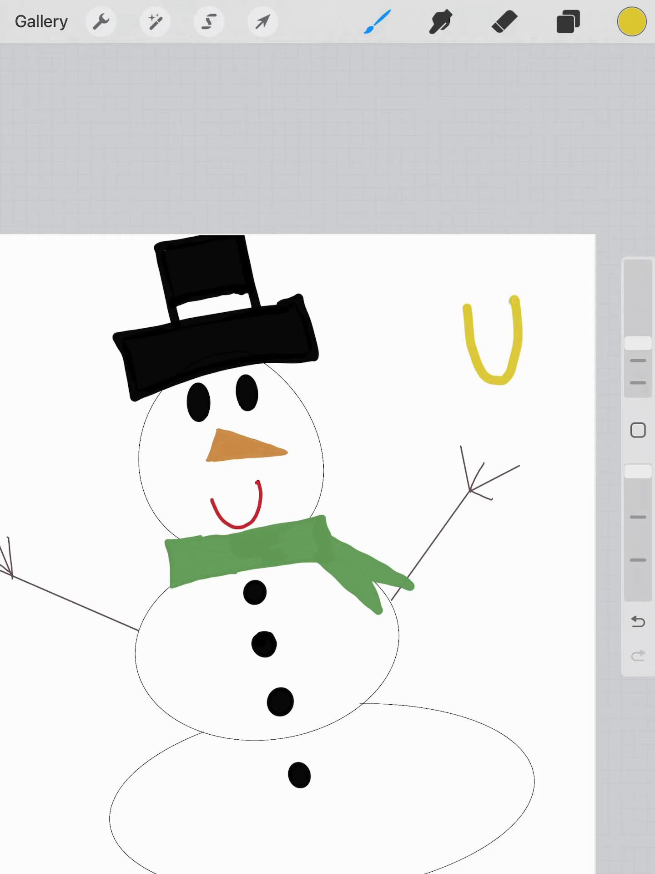
pyautogui.moveTo(212, 499); pyautogui.dragTo(260, 482)
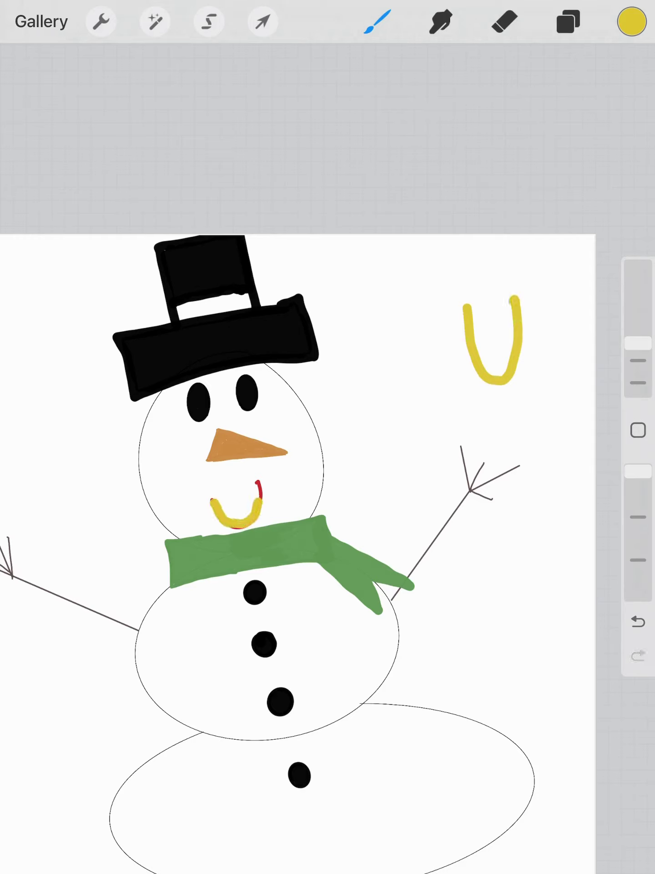
# Undo the yellow U strokes and draw a yellow letter y at the upper right
pyautogui.hotkey('ctrl', 'z')
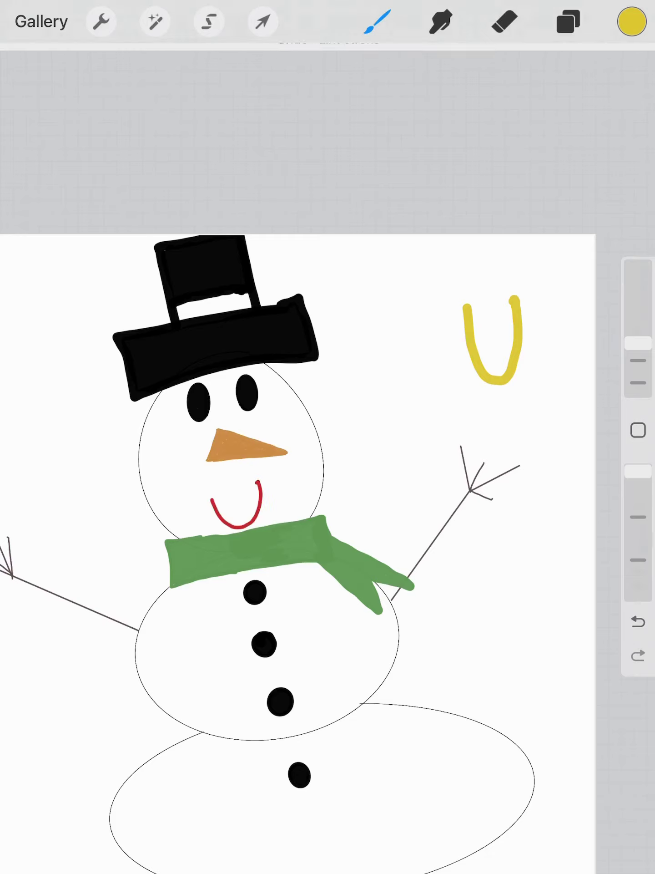
pyautogui.hotkey('ctrl', 'z')
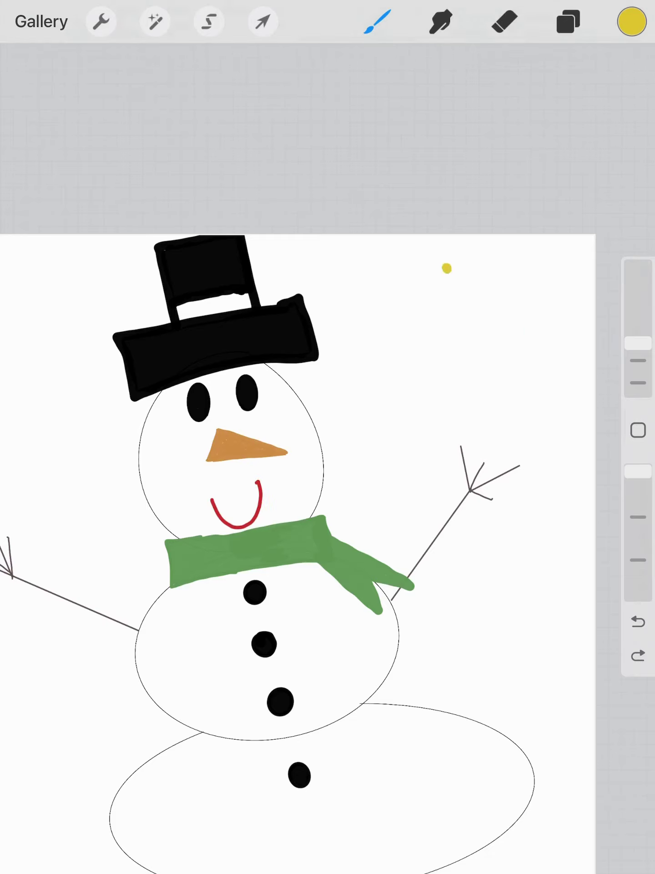
pyautogui.moveTo(446, 267); pyautogui.dragTo(468, 322)
pyautogui.moveTo(491, 259); pyautogui.dragTo(455, 397)
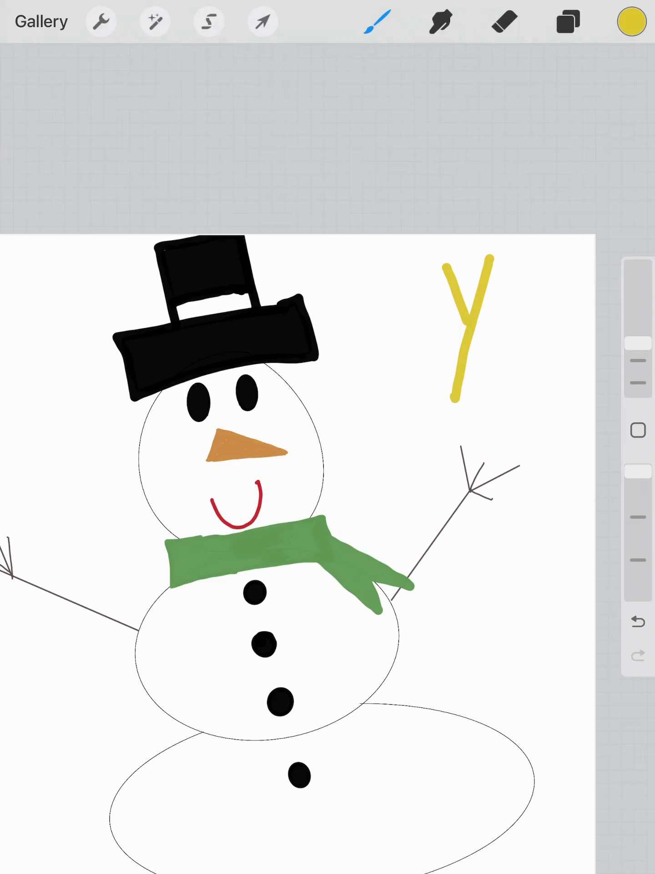
pyautogui.moveTo(457, 448); pyautogui.dragTo(470, 487)
# Trace both stick arms in yellow, undo all yellow strokes, and fit the canvas to screen
pyautogui.moveTo(471, 486); pyautogui.dragTo(395, 596)
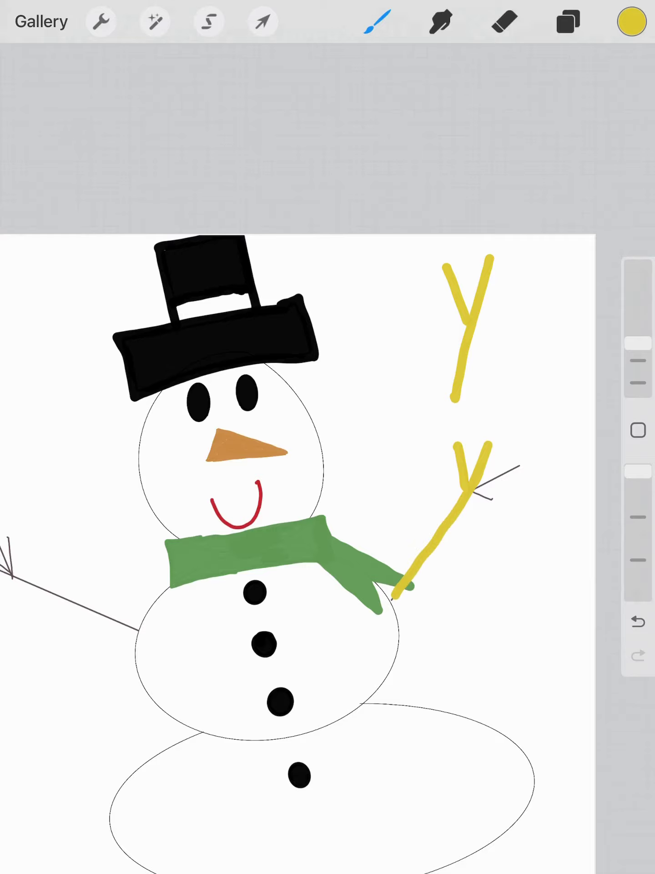
pyautogui.scroll(-2, 327, 533)
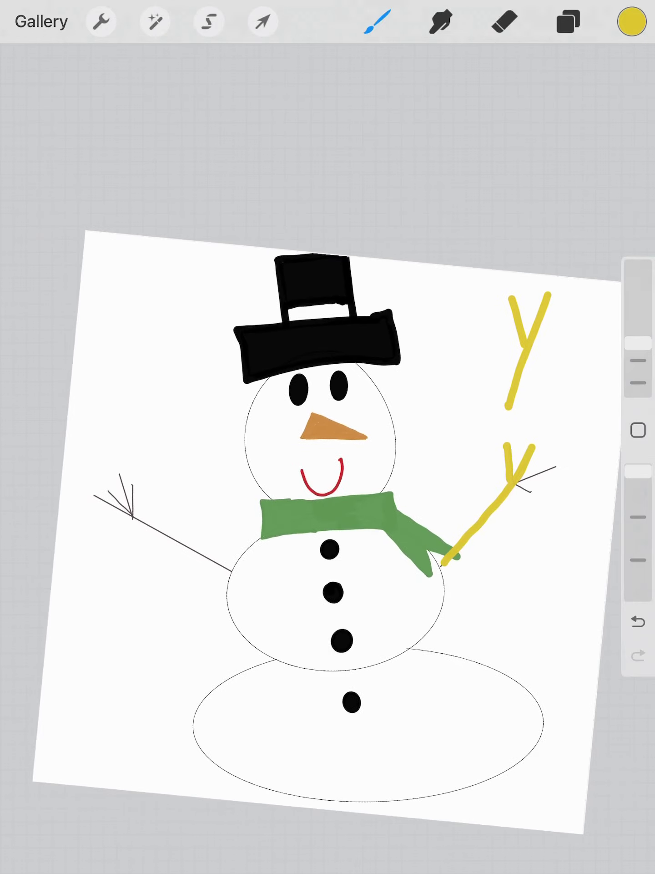
pyautogui.moveTo(92, 492); pyautogui.dragTo(140, 524)
pyautogui.moveTo(122, 476)
pyautogui.mouseDown()
pyautogui.moveTo(137, 517)
pyautogui.moveTo(227, 575)
pyautogui.mouseUp()
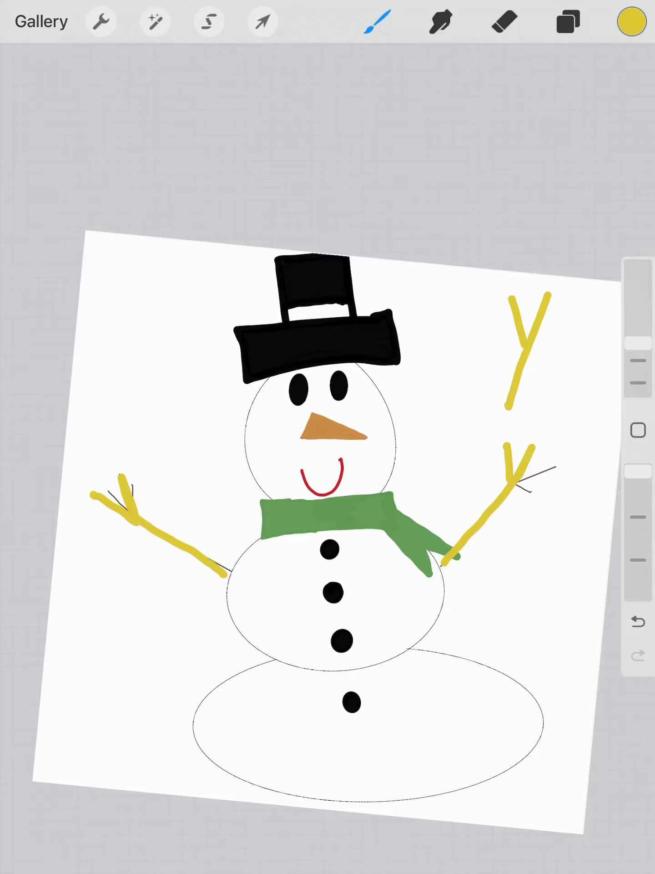
pyautogui.hotkey('ctrl', 'z')
pyautogui.hotkey('ctrl', 'z')
pyautogui.hotkey('ctrl', 'z')
pyautogui.hotkey('ctrl', 'z')
pyautogui.hotkey('ctrl', 'z')
pyautogui.hotkey('ctrl', 'z')
pyautogui.hotkey('ctrl', 'z')
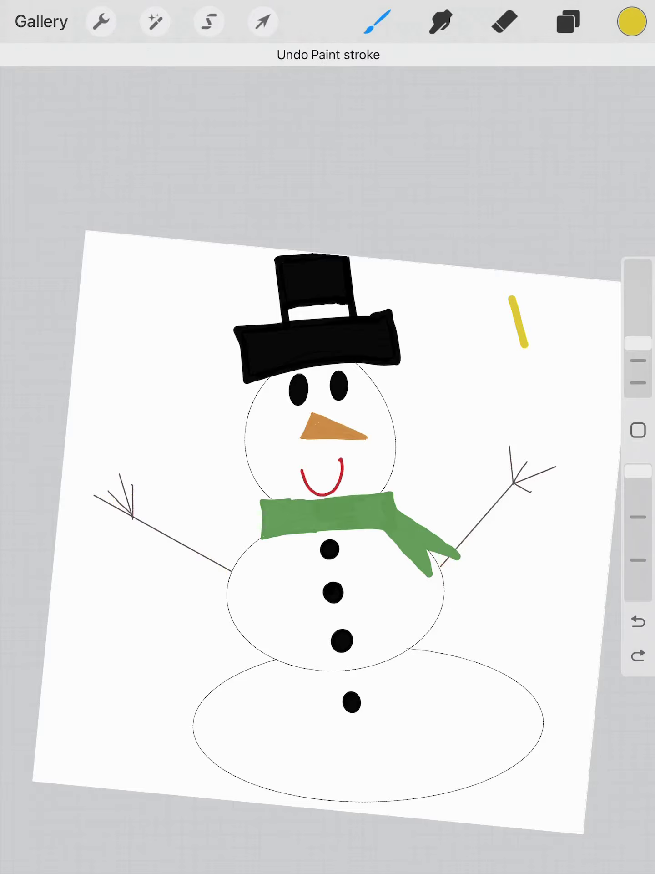
pyautogui.hotkey('ctrl', 'z')
pyautogui.hotkey('ctrl', '0')
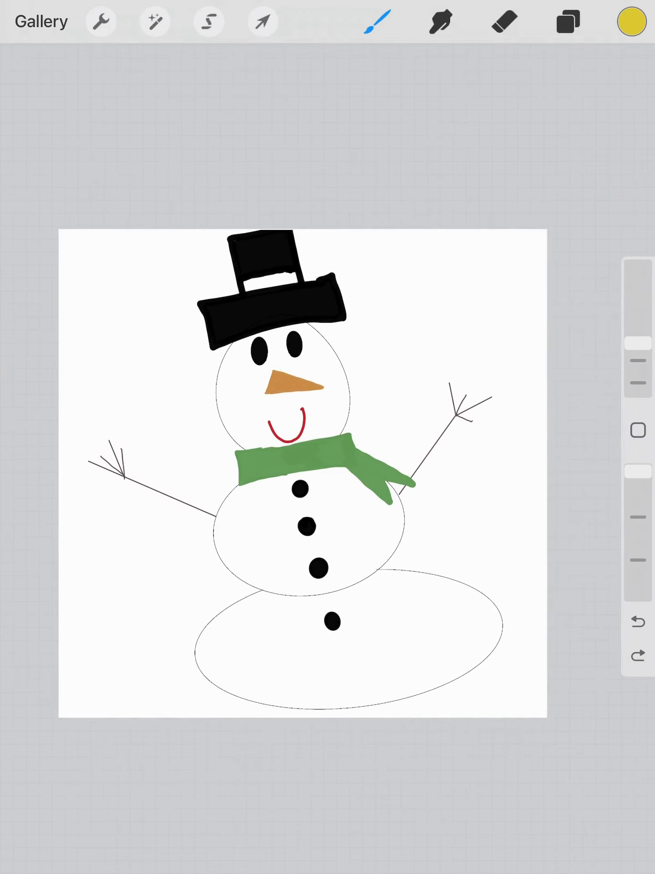
# Draw yellow circles around the head, an oval and body tracings, then undo the tracings
pyautogui.moveTo(489, 263)
pyautogui.mouseDown()
pyautogui.moveTo(440, 273)
pyautogui.moveTo(497, 348)
pyautogui.moveTo(489, 263)
pyautogui.mouseUp()
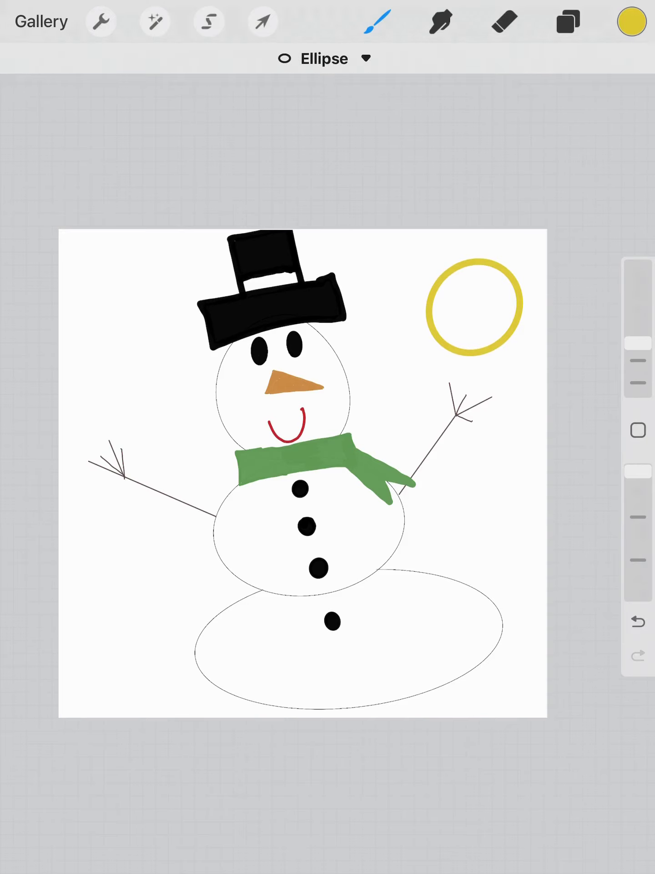
pyautogui.moveTo(263, 323)
pyautogui.mouseDown()
pyautogui.moveTo(262, 456)
pyautogui.moveTo(348, 365)
pyautogui.moveTo(270, 324)
pyautogui.mouseUp()
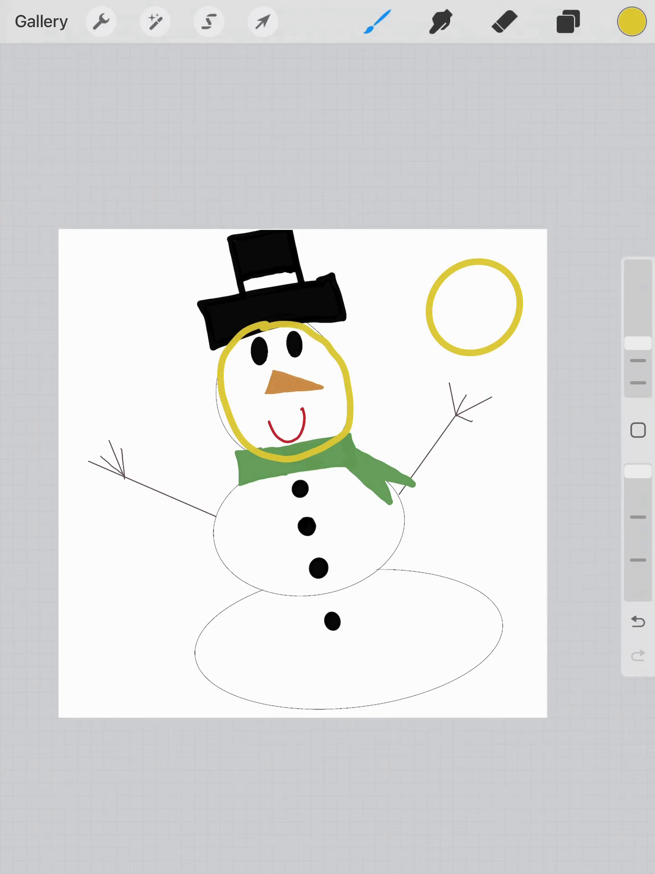
pyautogui.moveTo(436, 359)
pyautogui.mouseDown()
pyautogui.moveTo(391, 355)
pyautogui.moveTo(440, 387)
pyautogui.moveTo(432, 357)
pyautogui.mouseUp()
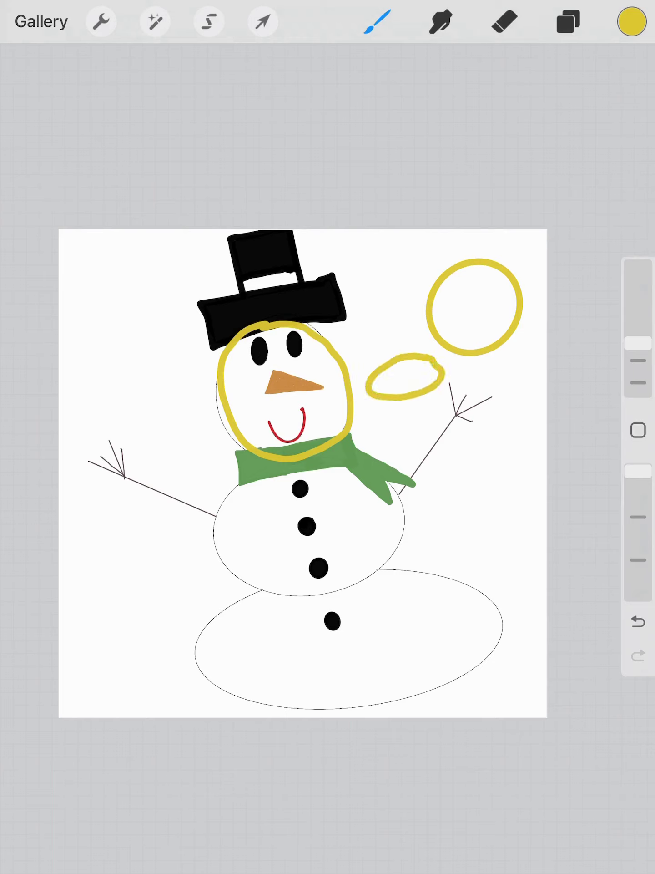
pyautogui.moveTo(313, 465)
pyautogui.mouseDown()
pyautogui.moveTo(225, 508)
pyautogui.moveTo(393, 577)
pyautogui.moveTo(310, 464)
pyautogui.moveTo(300, 462)
pyautogui.mouseUp()
pyautogui.moveTo(300, 590)
pyautogui.mouseDown()
pyautogui.moveTo(198, 683)
pyautogui.moveTo(485, 631)
pyautogui.moveTo(372, 572)
pyautogui.mouseUp()
pyautogui.hotkey('ctrl', 'z')
pyautogui.hotkey('ctrl', 'z')
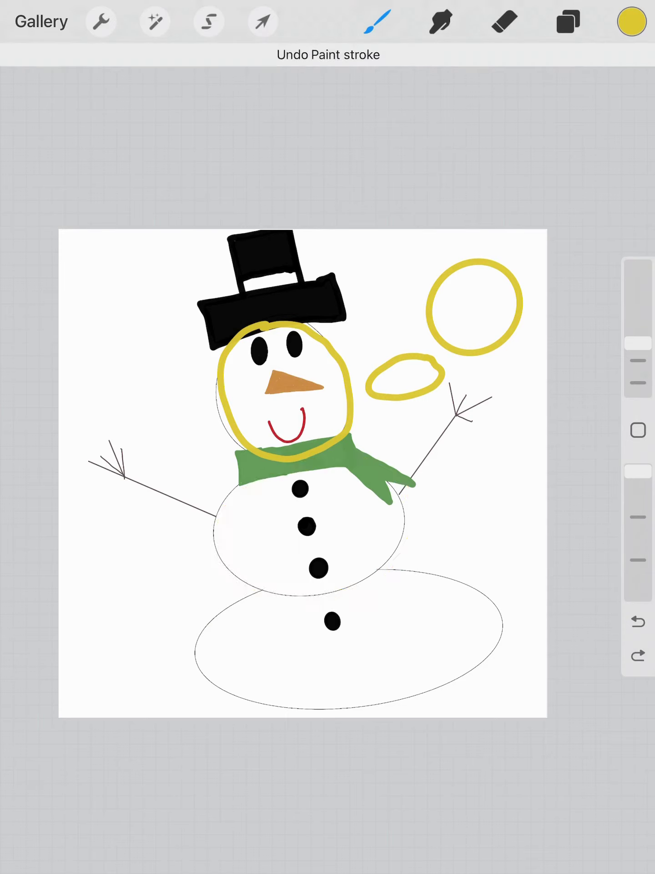
# Ring the buttons in yellow, then undo the rings and remaining yellow circles
pyautogui.moveTo(299, 478)
pyautogui.mouseDown()
pyautogui.moveTo(290, 490)
pyautogui.moveTo(300, 478)
pyautogui.moveTo(299, 532)
pyautogui.moveTo(321, 556)
pyautogui.mouseUp()
pyautogui.moveTo(332, 615)
pyautogui.mouseDown()
pyautogui.moveTo(323, 632)
pyautogui.moveTo(335, 612)
pyautogui.mouseUp()
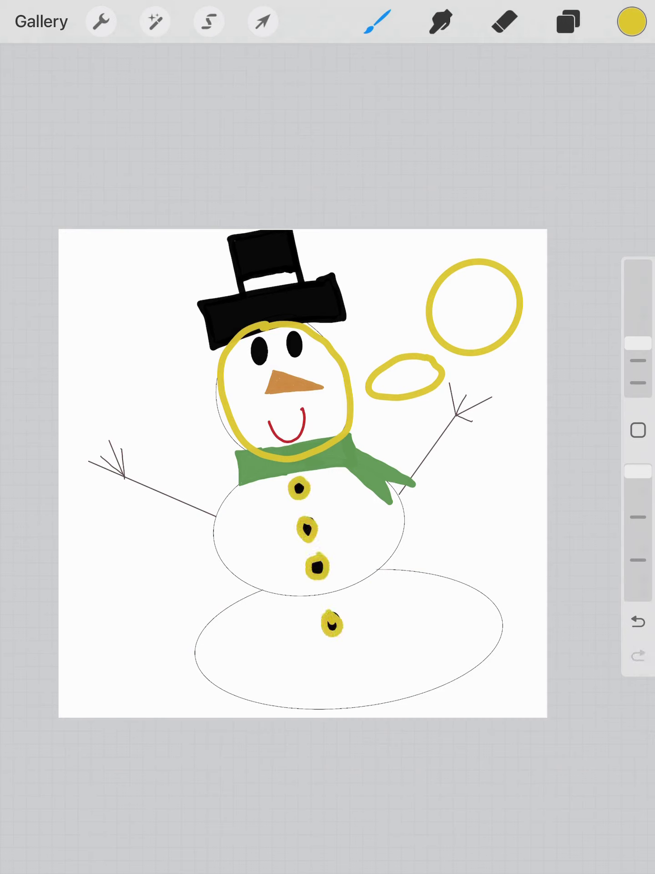
pyautogui.hotkey('ctrl', 'z')
pyautogui.hotkey('ctrl', 'z')
pyautogui.hotkey('ctrl', 'z')
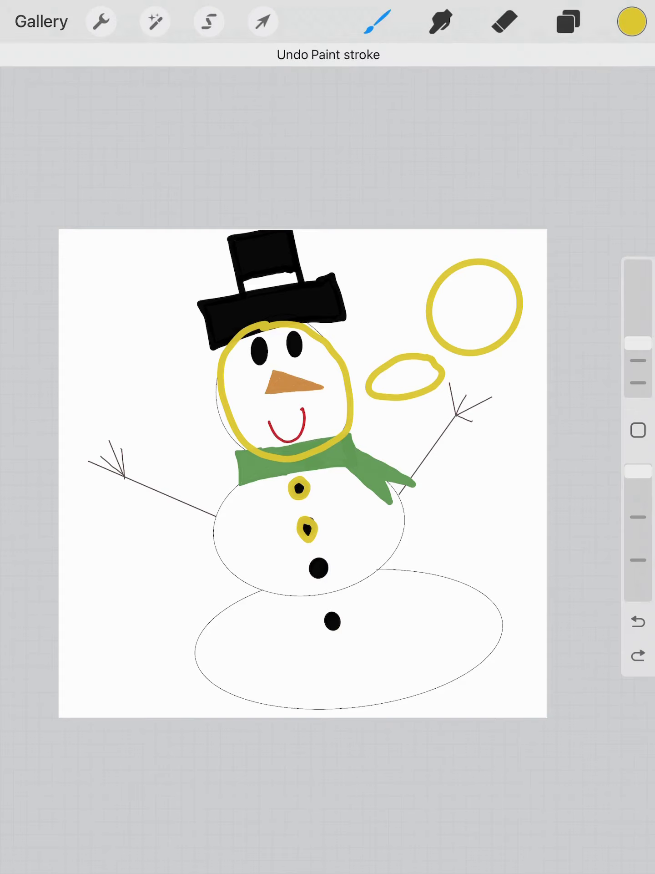
pyautogui.hotkey('ctrl', 'z')
pyautogui.hotkey('ctrl', 'z')
pyautogui.hotkey('ctrl', 'z')
pyautogui.hotkey('ctrl', 'z')
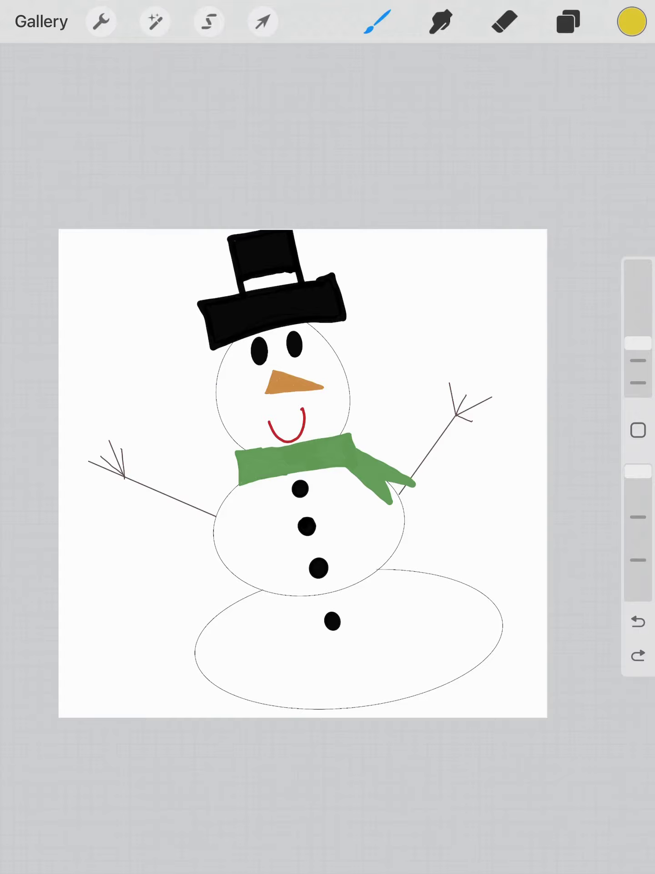
pyautogui.scroll(3, 317, 464)
pyautogui.scroll(3, 318, 465)
pyautogui.moveTo(475, 159)
pyautogui.mouseDown()
pyautogui.moveTo(490, 258)
pyautogui.moveTo(542, 254)
pyautogui.moveTo(565, 148)
pyautogui.mouseUp()
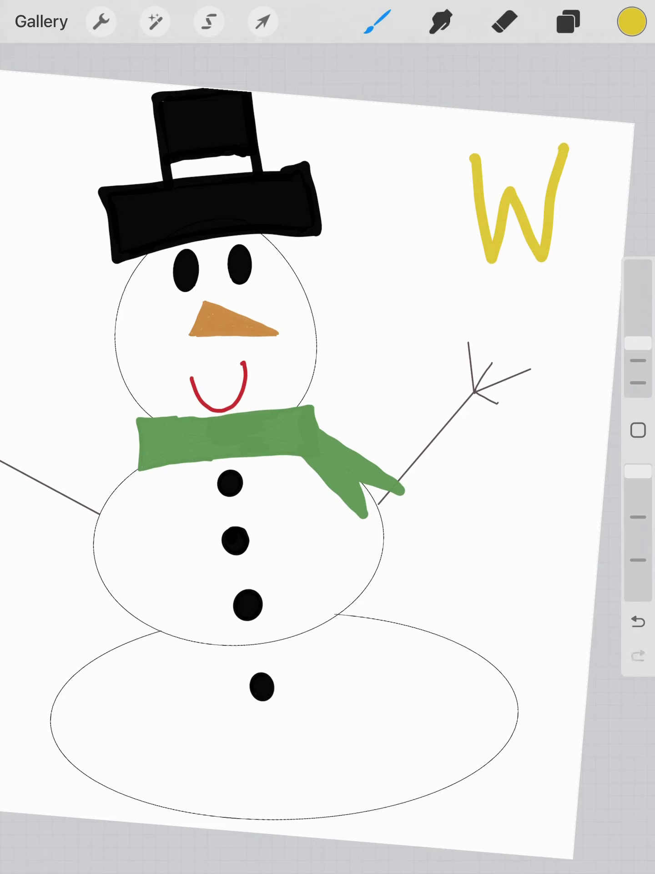
pyautogui.moveTo(314, 473)
pyautogui.mouseDown()
pyautogui.moveTo(365, 516)
pyautogui.moveTo(357, 481)
pyautogui.moveTo(409, 491)
pyautogui.moveTo(343, 443)
pyautogui.mouseUp()
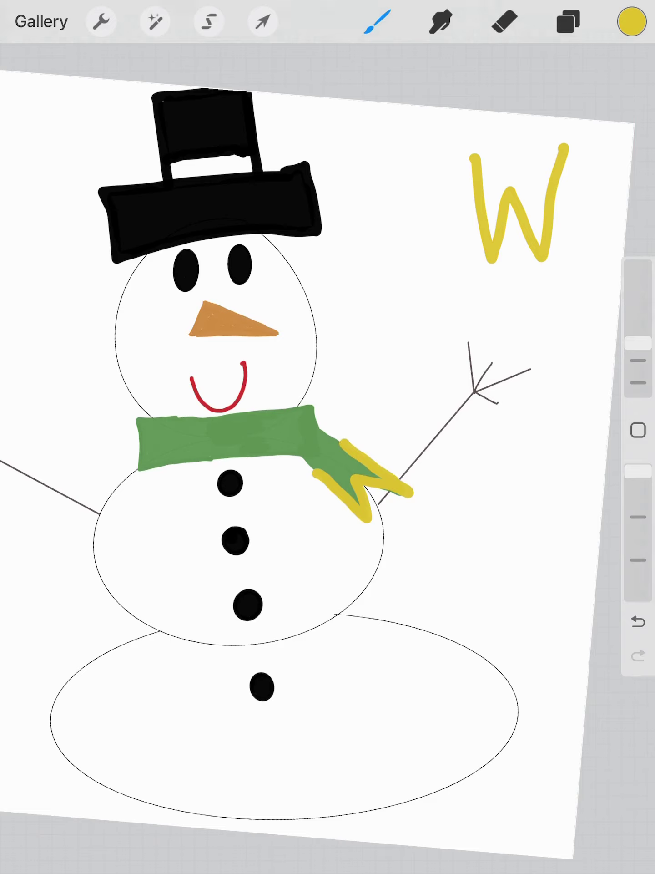
pyautogui.hotkey('ctrl', 'z')
pyautogui.hotkey('ctrl', 'z')
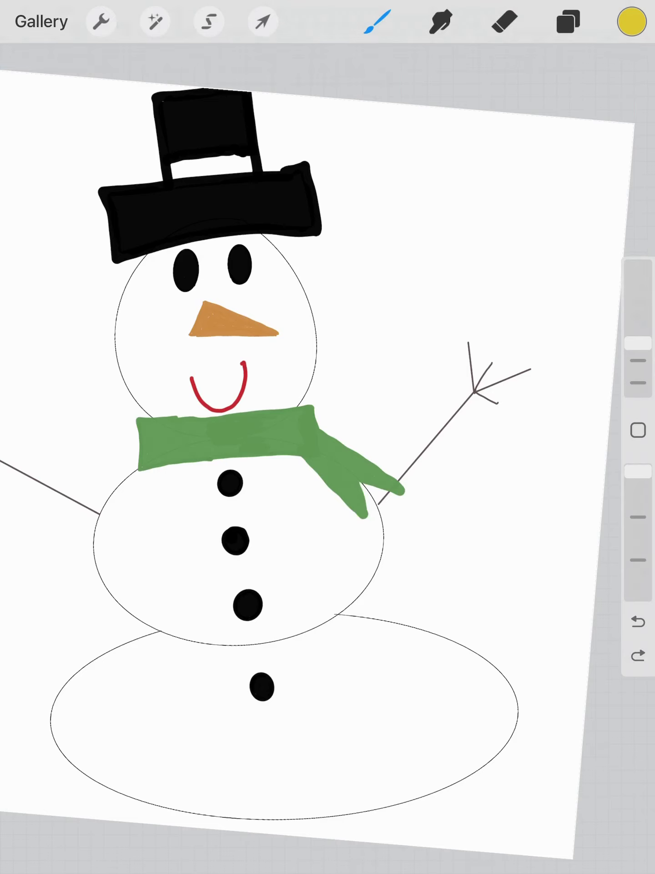
pyautogui.moveTo(482, 190); pyautogui.dragTo(536, 184)
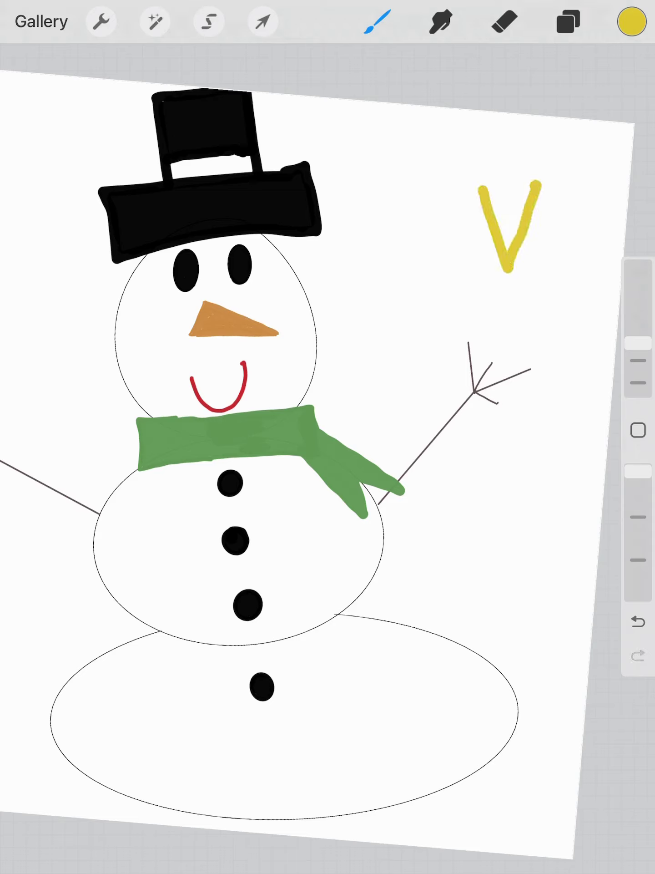
pyautogui.moveTo(328, 483)
pyautogui.mouseDown()
pyautogui.moveTo(368, 522)
pyautogui.moveTo(358, 477)
pyautogui.mouseUp()
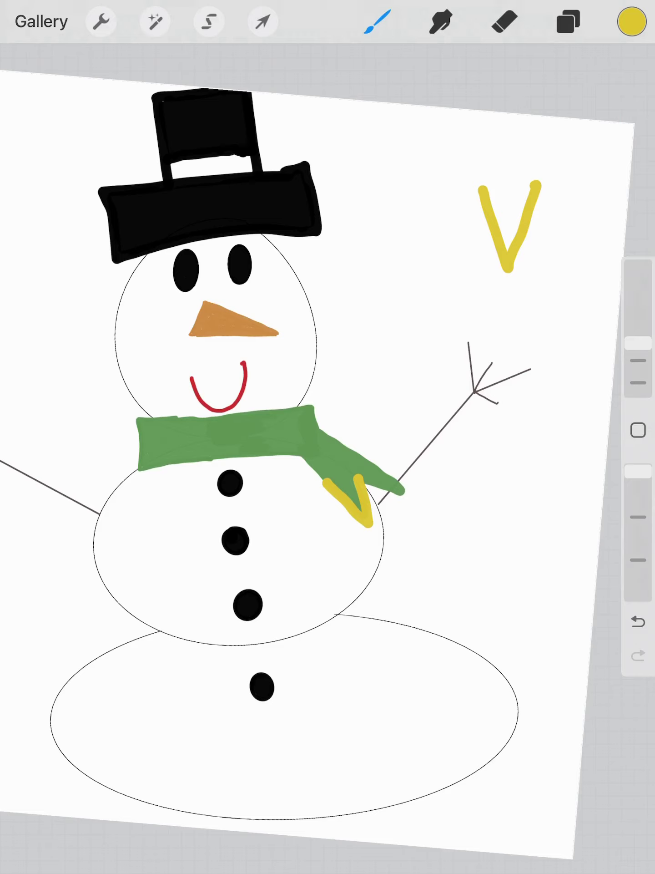
pyautogui.hotkey('ctrl', 'z')
pyautogui.hotkey('ctrl', 'z')
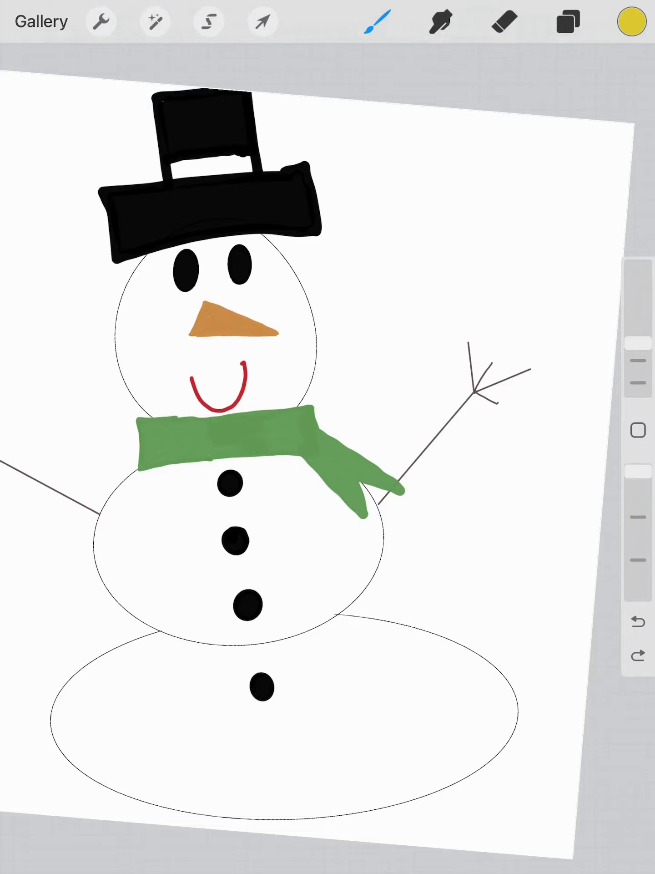
pyautogui.scroll(-1, 314, 437)
pyautogui.scroll(-3, 314, 437)
pyautogui.scroll(-2, 314, 437)
pyautogui.scroll(-1, 314, 437)
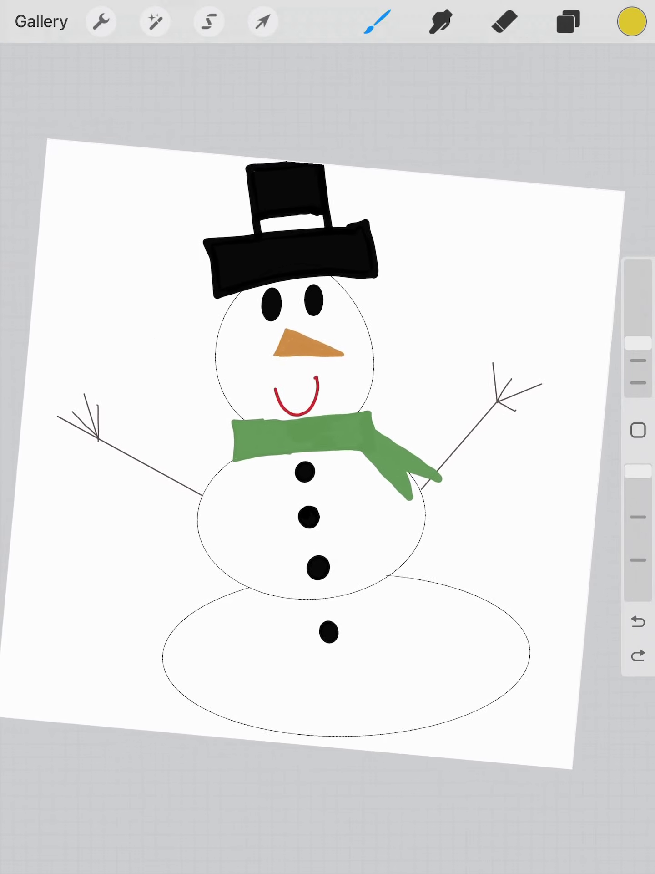
pyautogui.scroll(1, 315, 437)
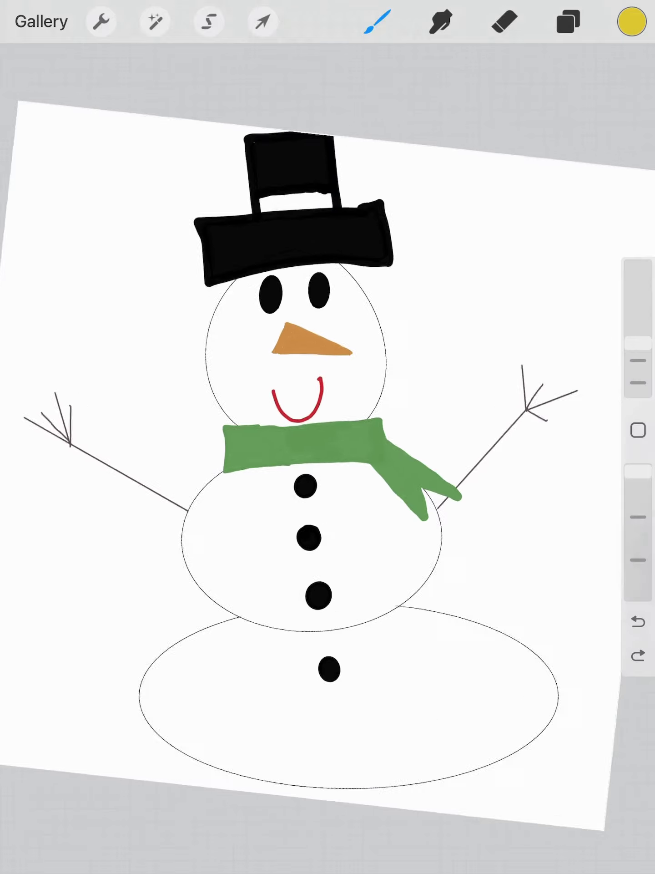
pyautogui.scroll(3, 328, 437)
pyautogui.scroll(1, 328, 437)
# Paint three vertical yellow stripes across the green scarf band, starting at its left side
pyautogui.moveTo(205, 436)
pyautogui.mouseDown()
pyautogui.moveTo(195, 481)
pyautogui.moveTo(217, 509)
pyautogui.moveTo(205, 438)
pyautogui.moveTo(203, 504)
pyautogui.mouseUp()
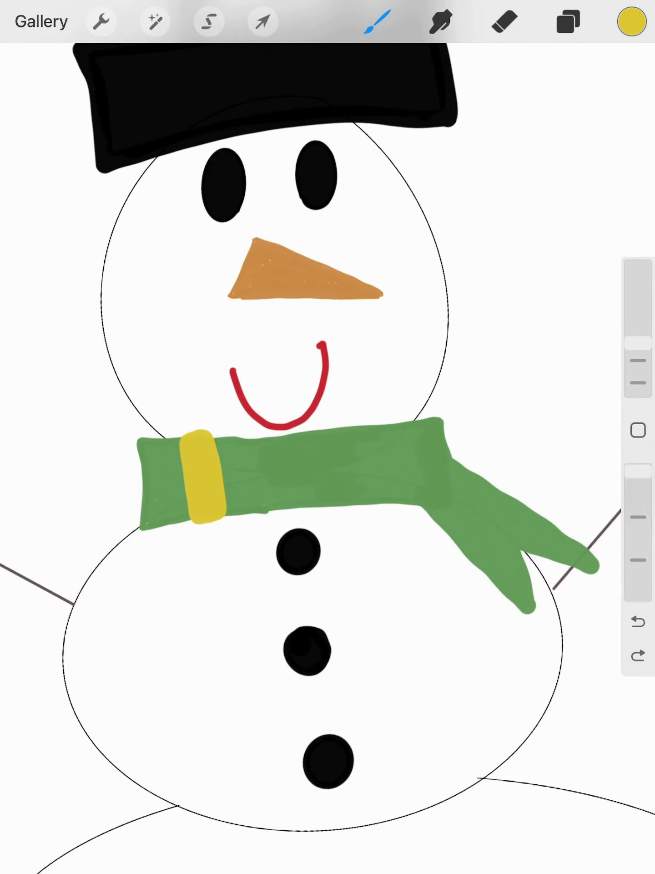
pyautogui.moveTo(287, 434)
pyautogui.mouseDown()
pyautogui.moveTo(263, 502)
pyautogui.moveTo(301, 471)
pyautogui.moveTo(276, 464)
pyautogui.moveTo(283, 495)
pyautogui.mouseUp()
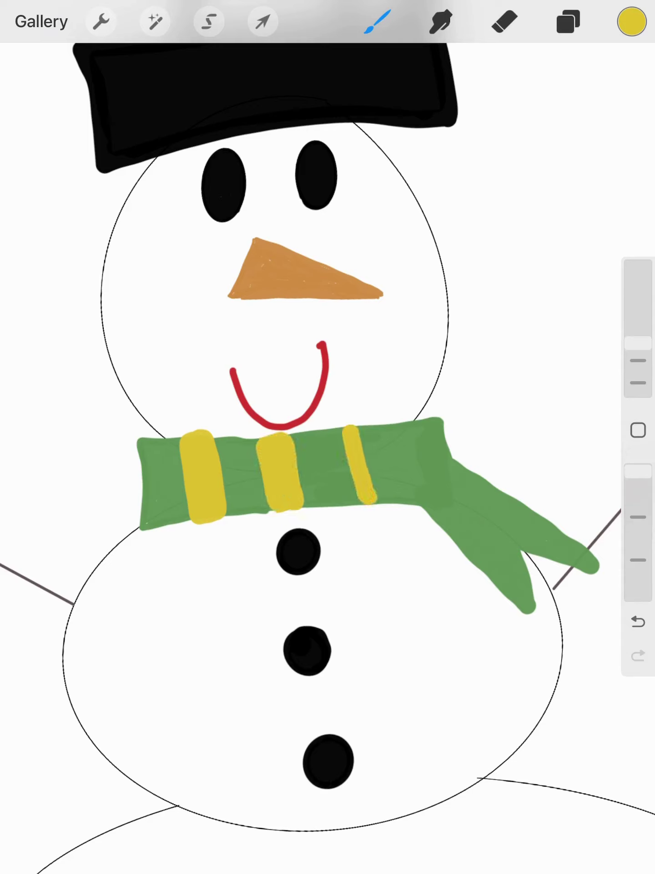